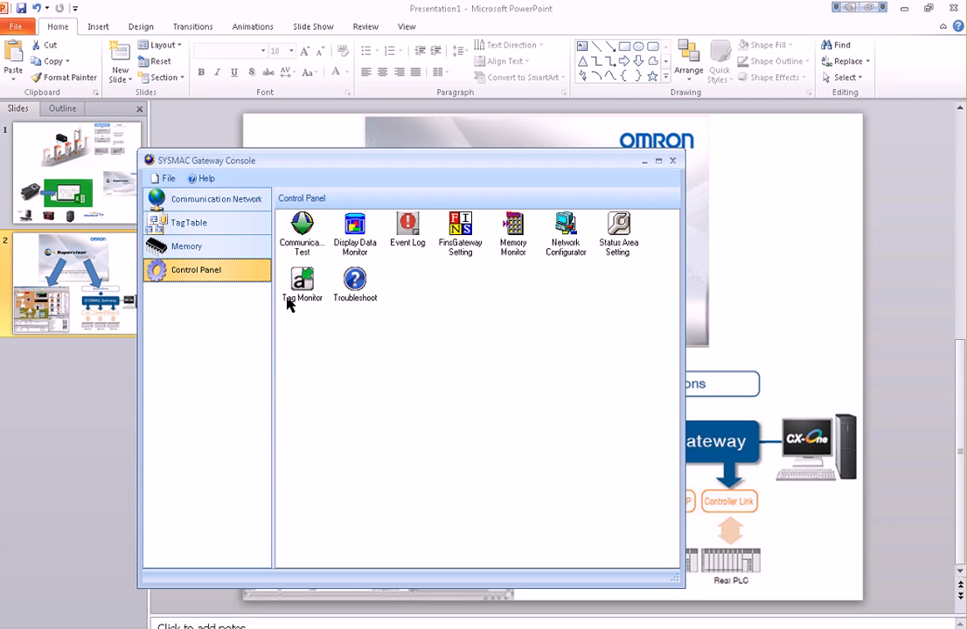
Step: Open Tag Monitor and connect to SYSMAC Gateway over Ethernet with the FQ_In and FQ_Out tags selected for monitoring
{"action": "double_click", "coordinate": [304, 281]}
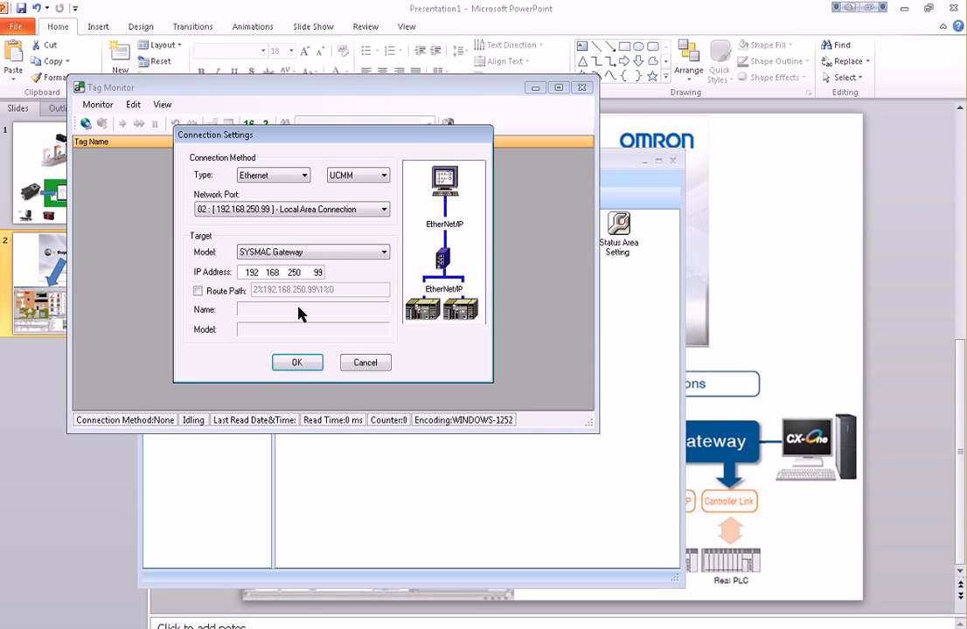
{"action": "left_click", "coordinate": [296, 363]}
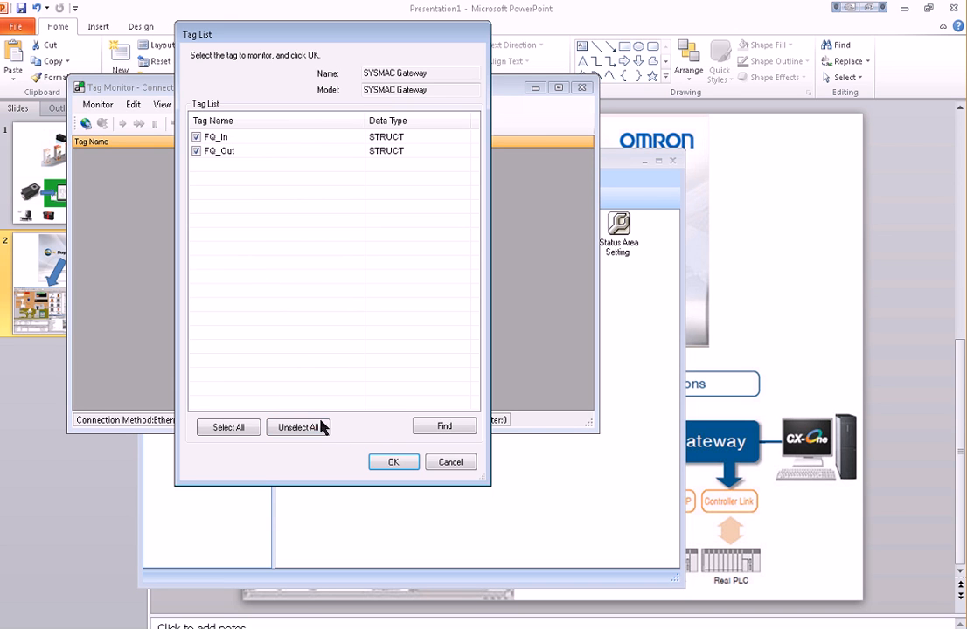
{"action": "left_click", "coordinate": [390, 463]}
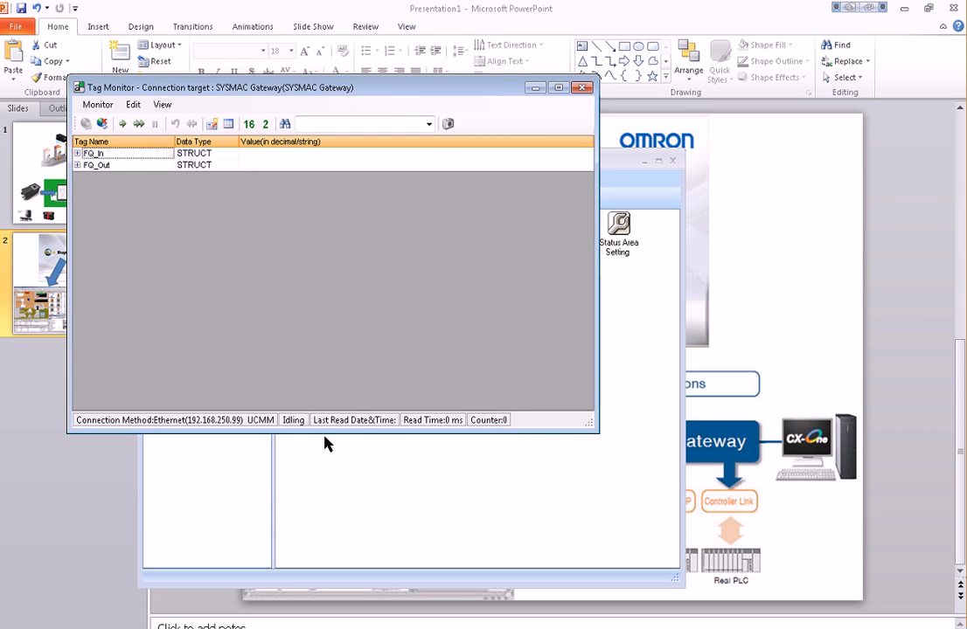
Step: Read the tag data, inspect the Data string inside the FQ_In structure, and close Tag Monitor
{"action": "left_click", "coordinate": [123, 123]}
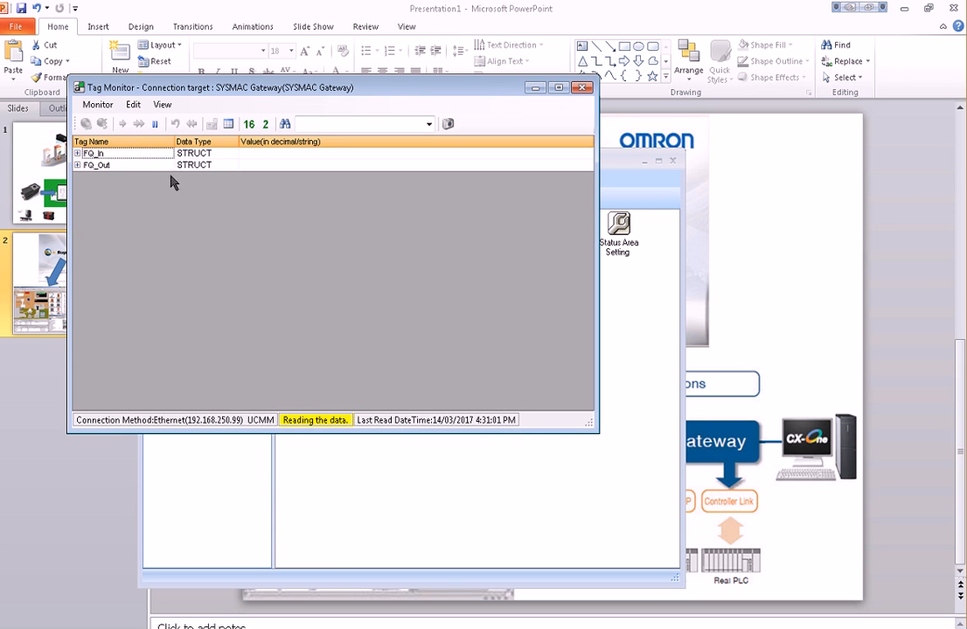
{"action": "left_click", "coordinate": [77, 153]}
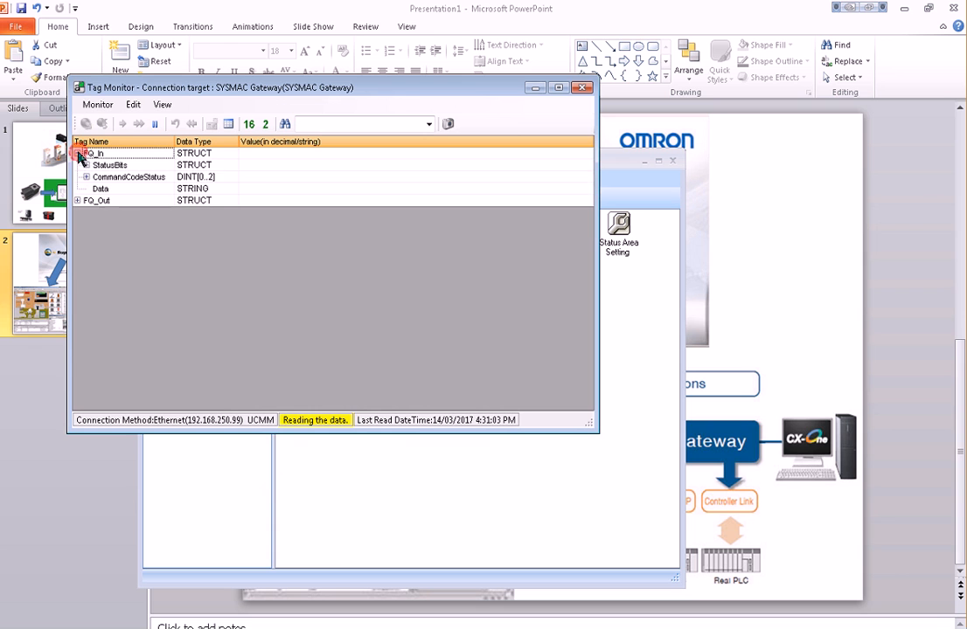
{"action": "left_click", "coordinate": [250, 190]}
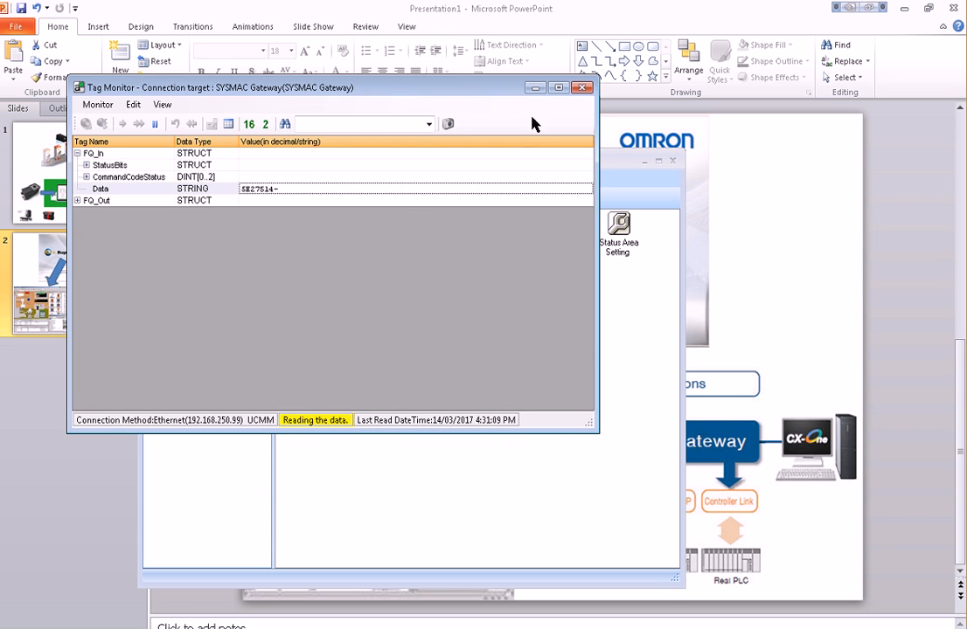
{"action": "left_click", "coordinate": [582, 87]}
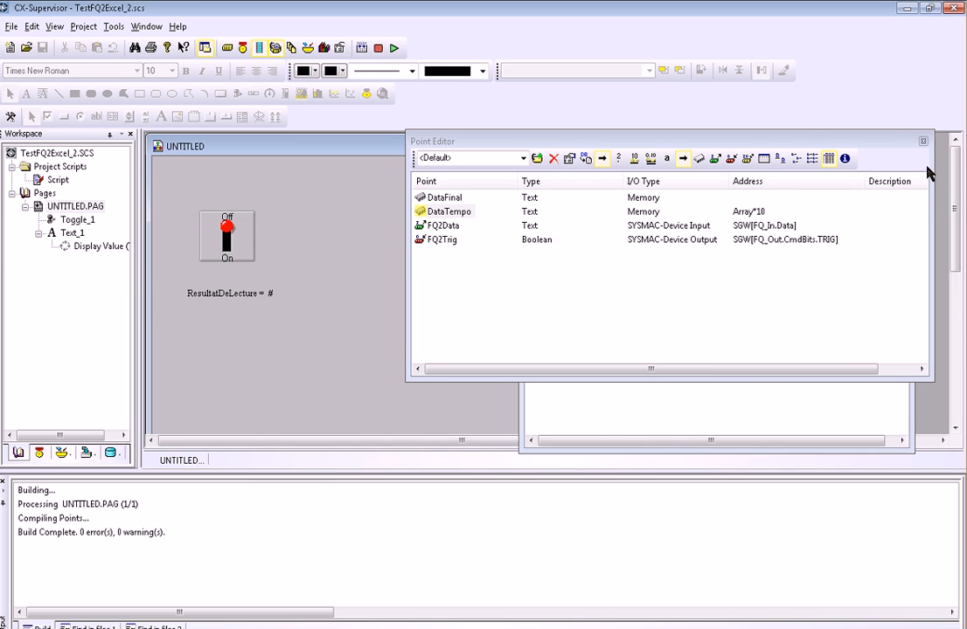
Step: Switch to CX-Supervisor and create a Machine Edition project named TestVideo in the Documents library
{"action": "left_click", "coordinate": [279, 334]}
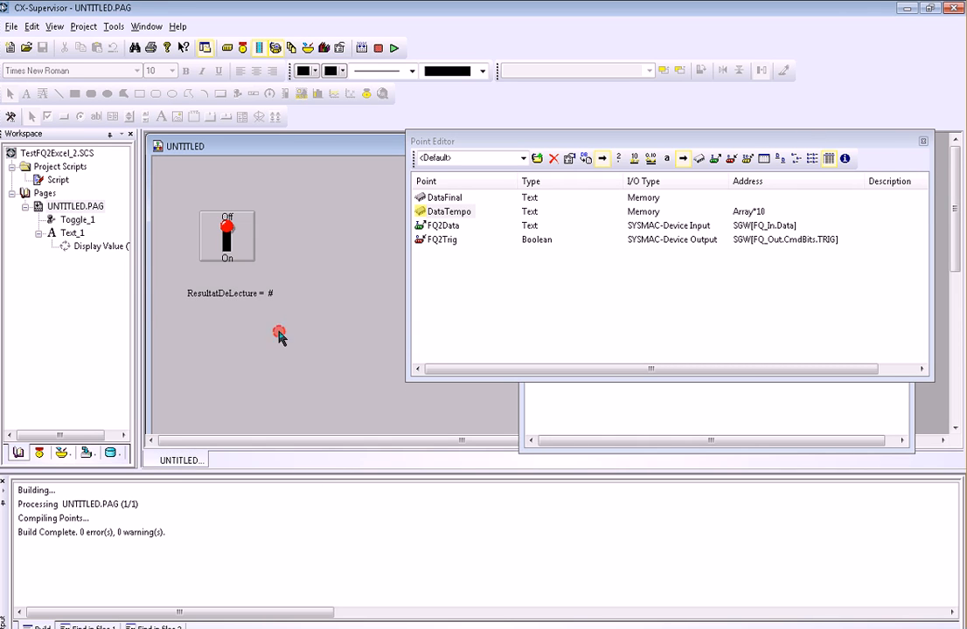
{"action": "left_click", "coordinate": [11, 27]}
{"action": "mouse_move", "coordinate": [64, 44]}
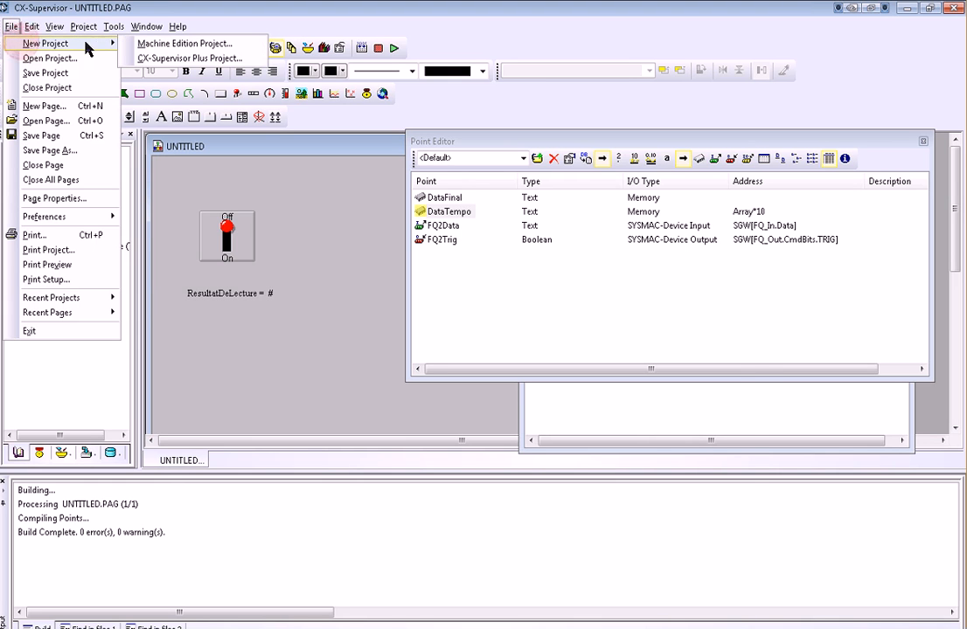
{"action": "left_click", "coordinate": [142, 45]}
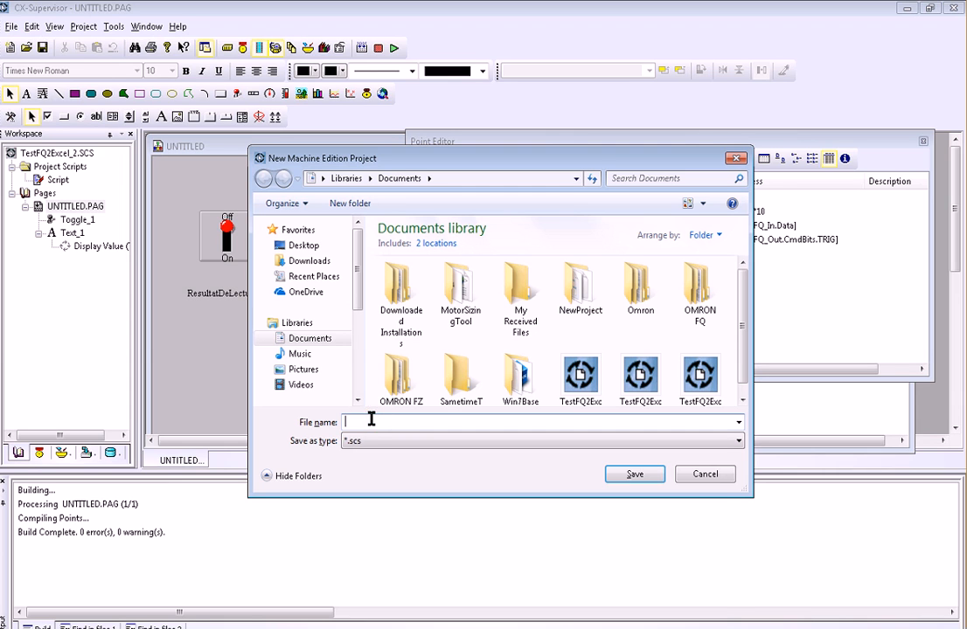
{"action": "type", "text": "Test"}
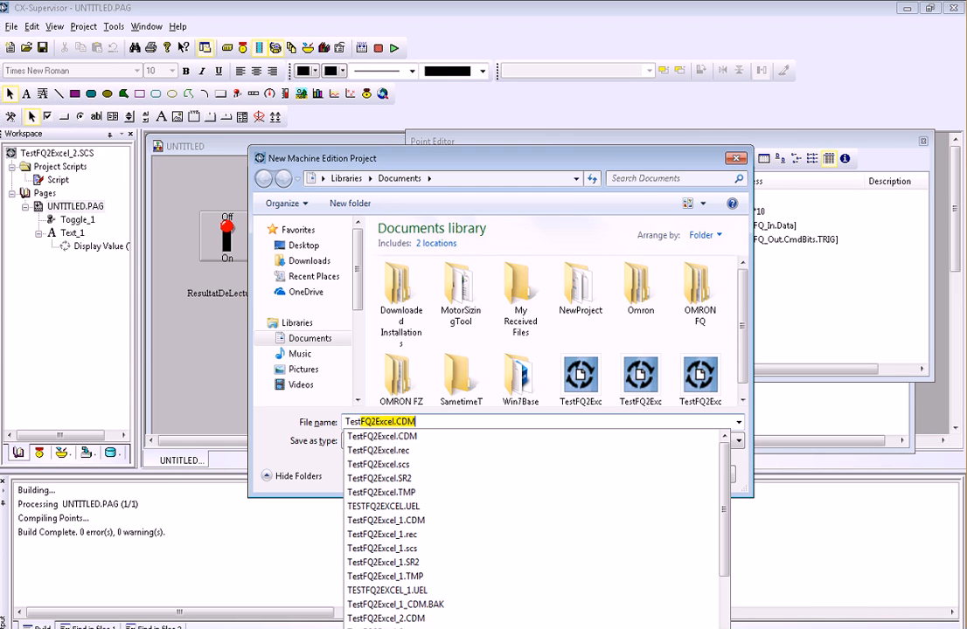
{"action": "type", "text": "Video"}
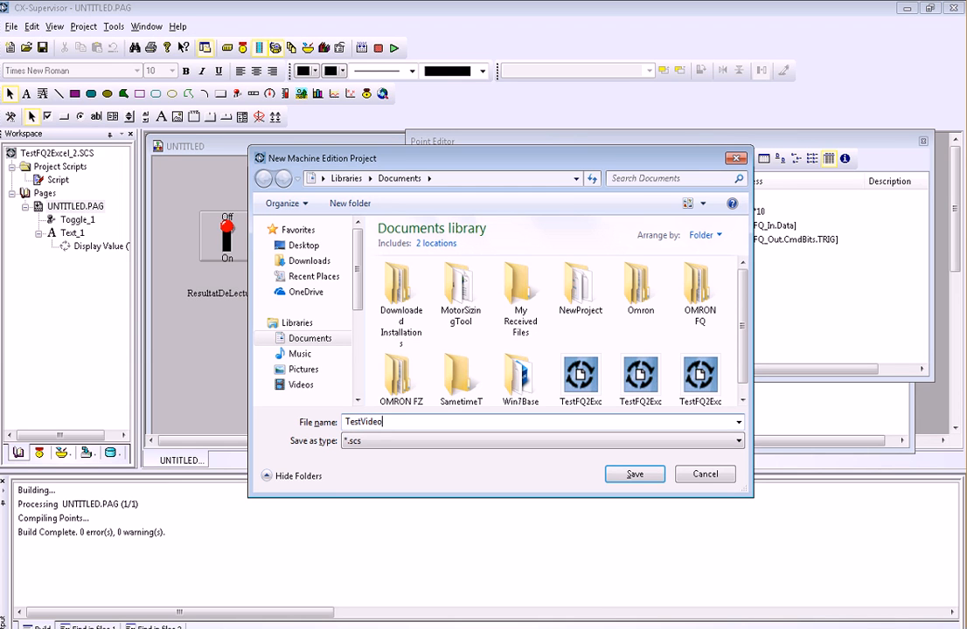
{"action": "left_click", "coordinate": [635, 475]}
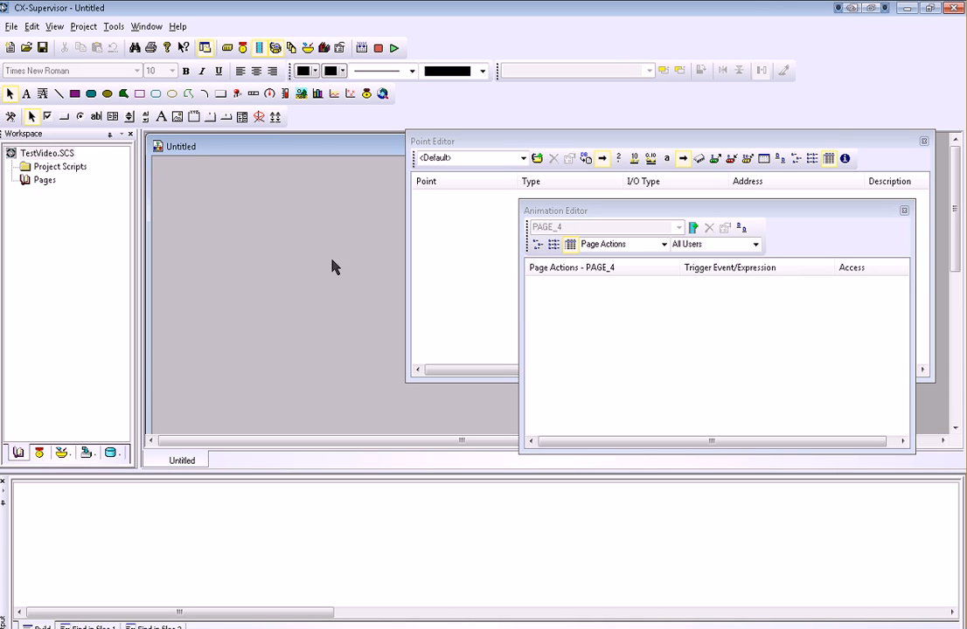
Step: Start adding a device to the project, choosing SYSMAC-Device as the device type
{"action": "left_click", "coordinate": [227, 49]}
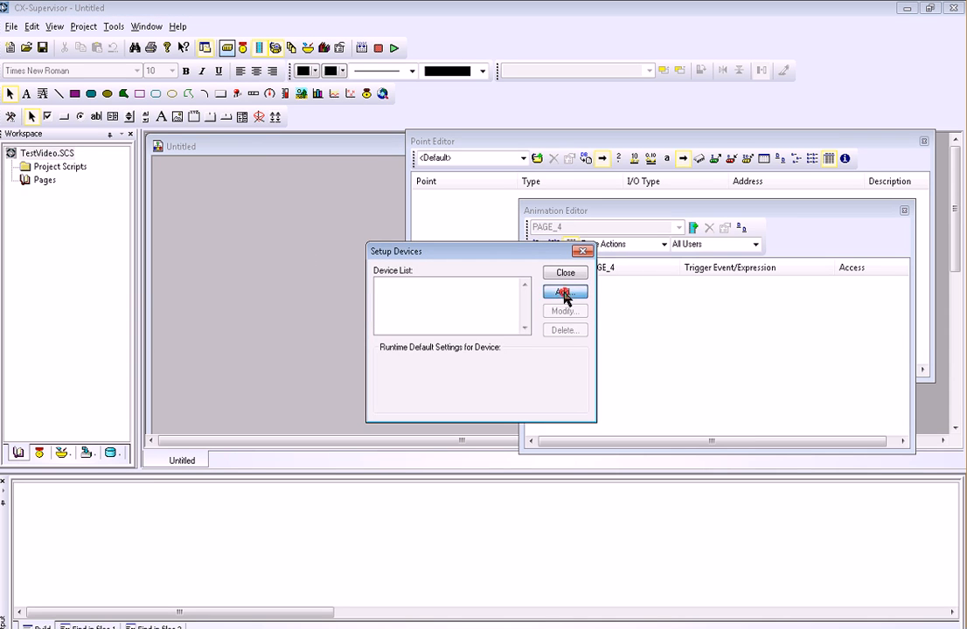
{"action": "left_click", "coordinate": [564, 294]}
{"action": "left_click", "coordinate": [369, 315]}
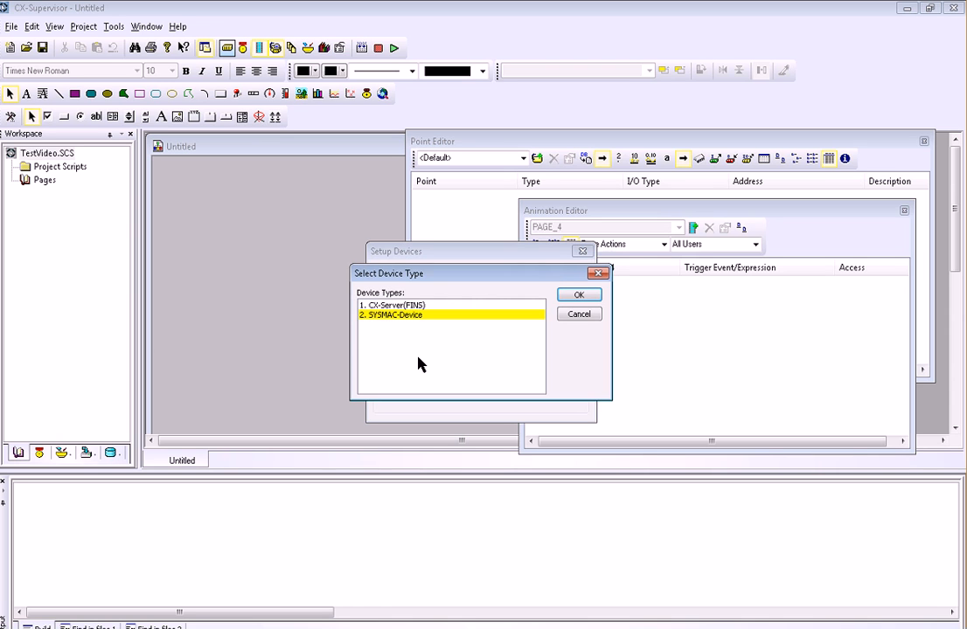
{"action": "left_click", "coordinate": [367, 306]}
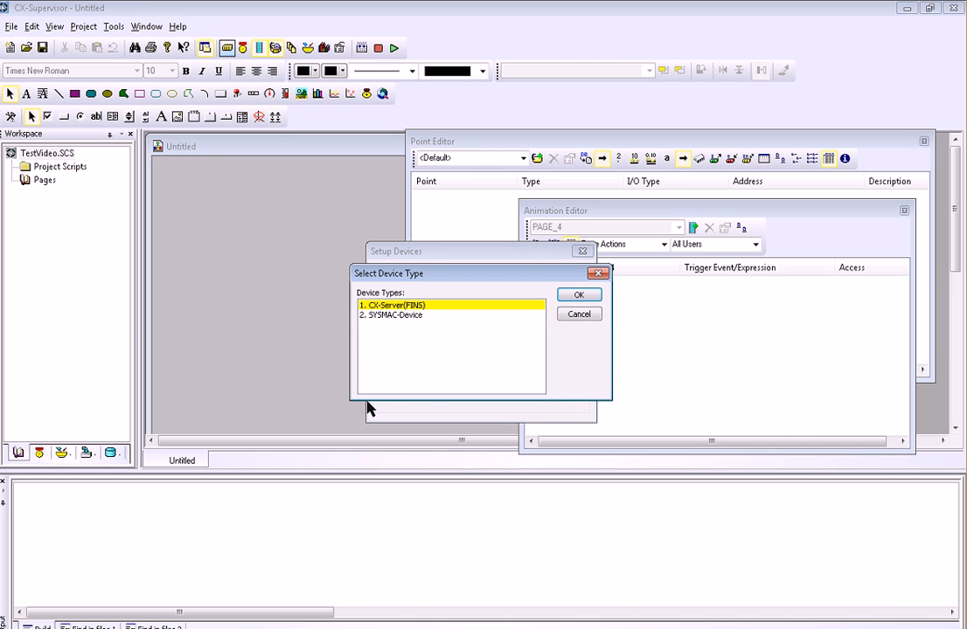
{"action": "left_click", "coordinate": [398, 316]}
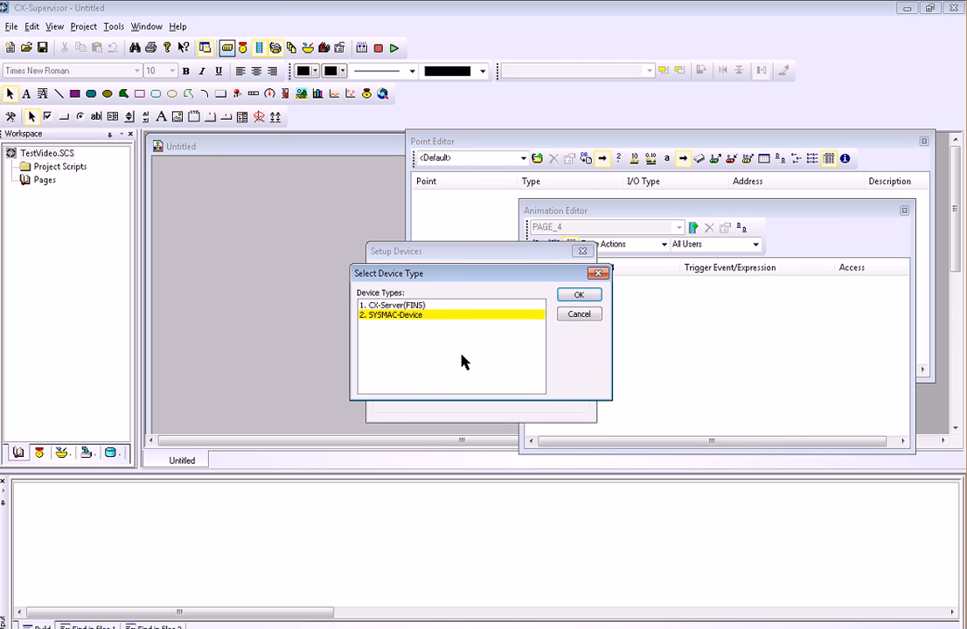
{"action": "left_click", "coordinate": [578, 298]}
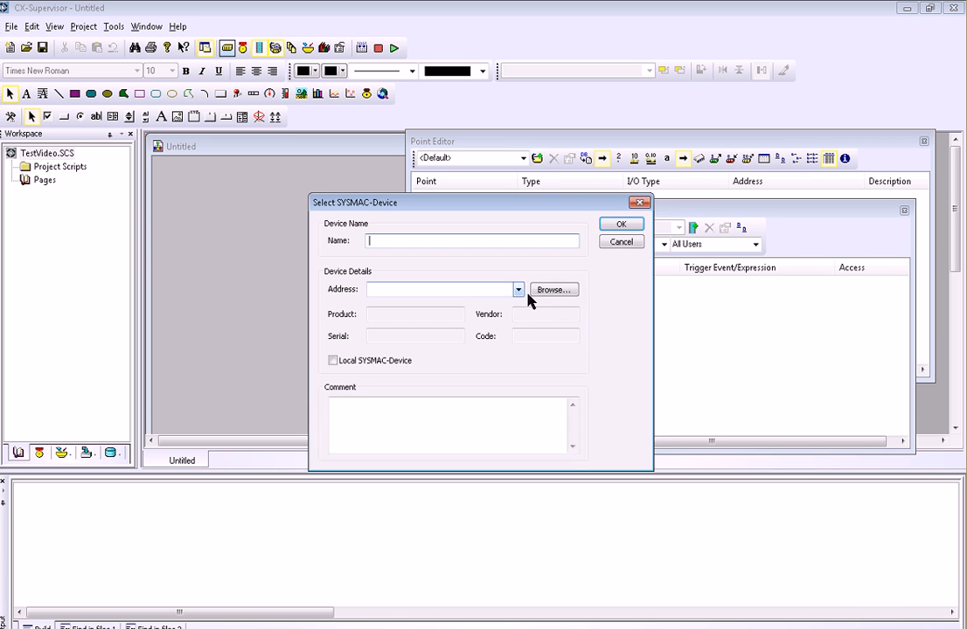
Step: Browse for the local SYSMAC Gateway at 192.168.250.99, name the device SGW, and finish the device setup
{"action": "left_click", "coordinate": [542, 297]}
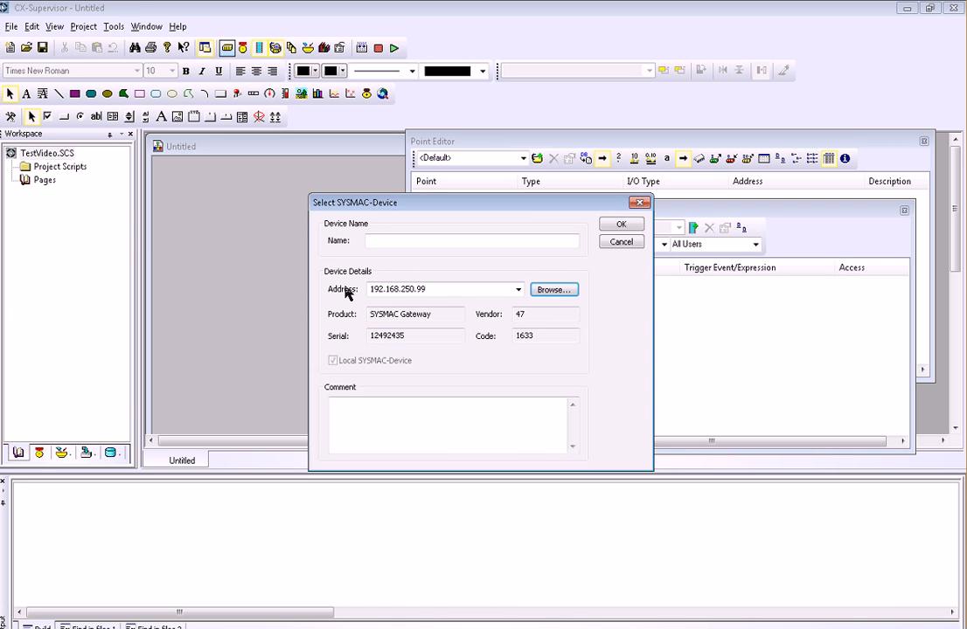
{"action": "left_click", "coordinate": [380, 240]}
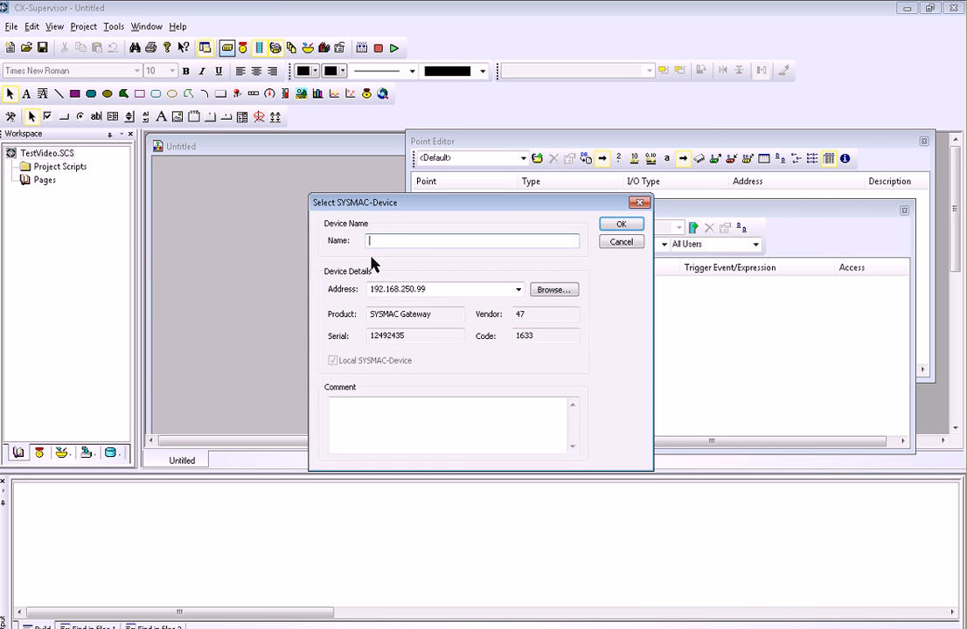
{"action": "type", "text": "SGW"}
{"action": "left_click", "coordinate": [619, 225]}
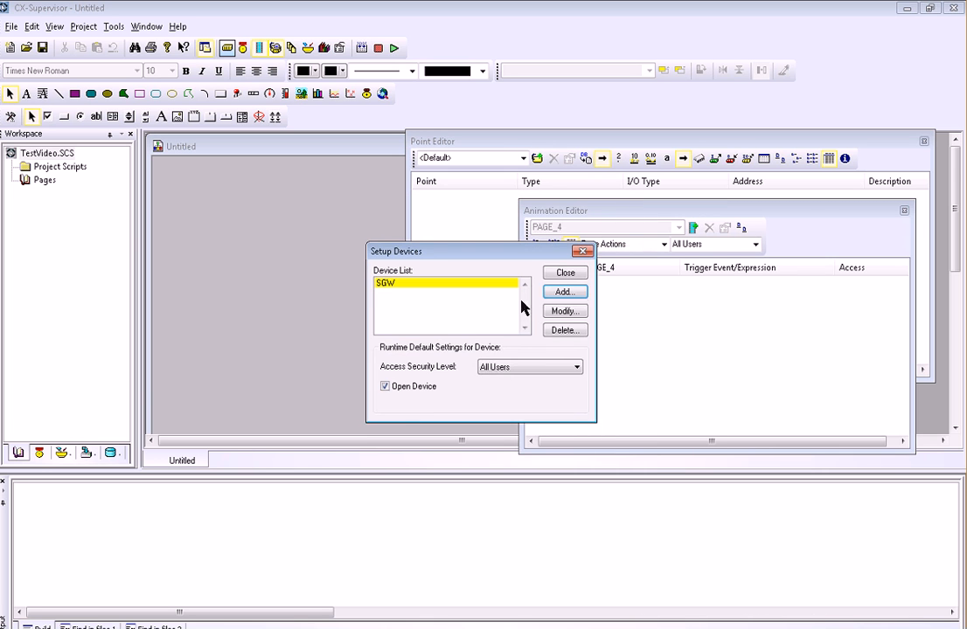
{"action": "left_click", "coordinate": [568, 274]}
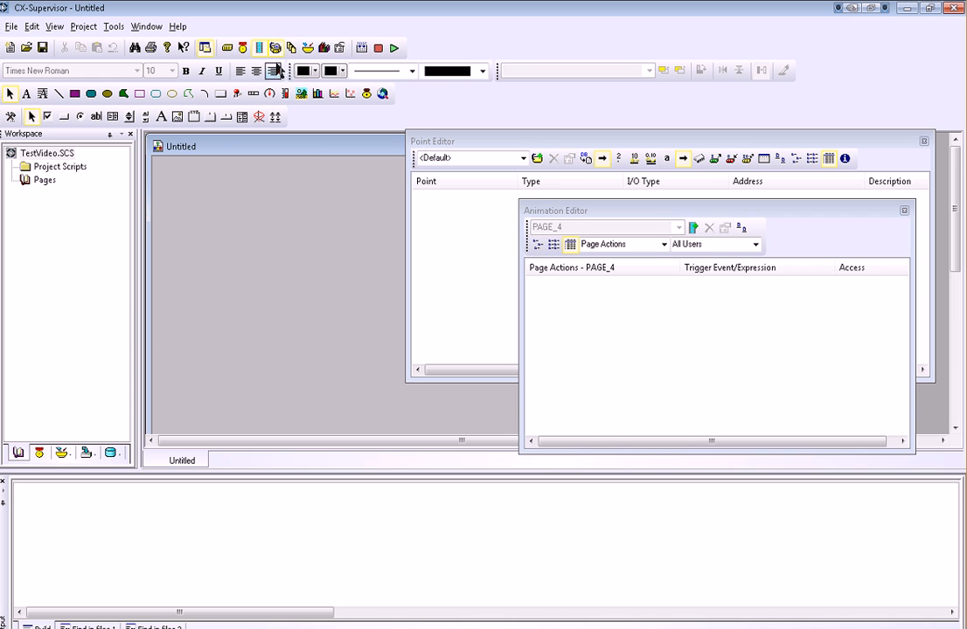
Step: Create a point named FQ2Data with point type Text, I/O type Input and SYSMAC-Device as its I/O attribute
{"action": "left_click_drag", "start_coordinate": [414, 146], "coordinate": [300, 169]}
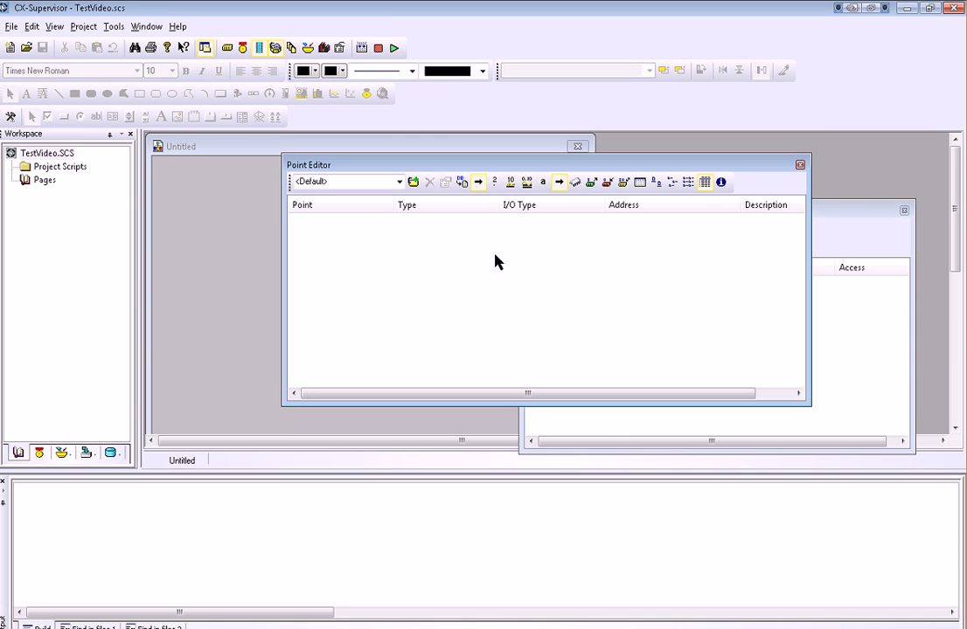
{"action": "right_click", "coordinate": [367, 269]}
{"action": "left_click", "coordinate": [394, 274]}
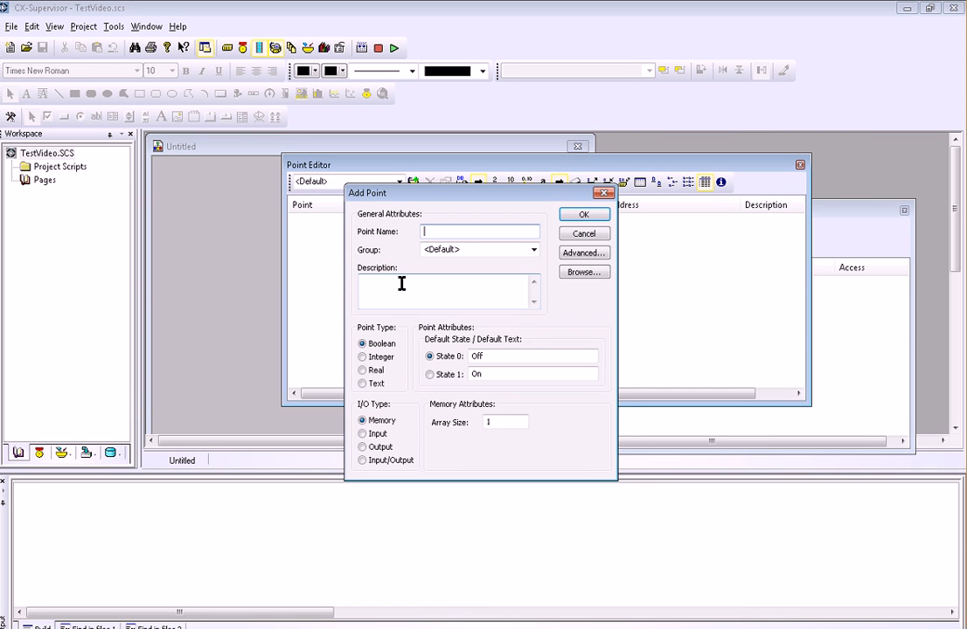
{"action": "type", "text": "FQ2Data"}
{"action": "left_click", "coordinate": [376, 383]}
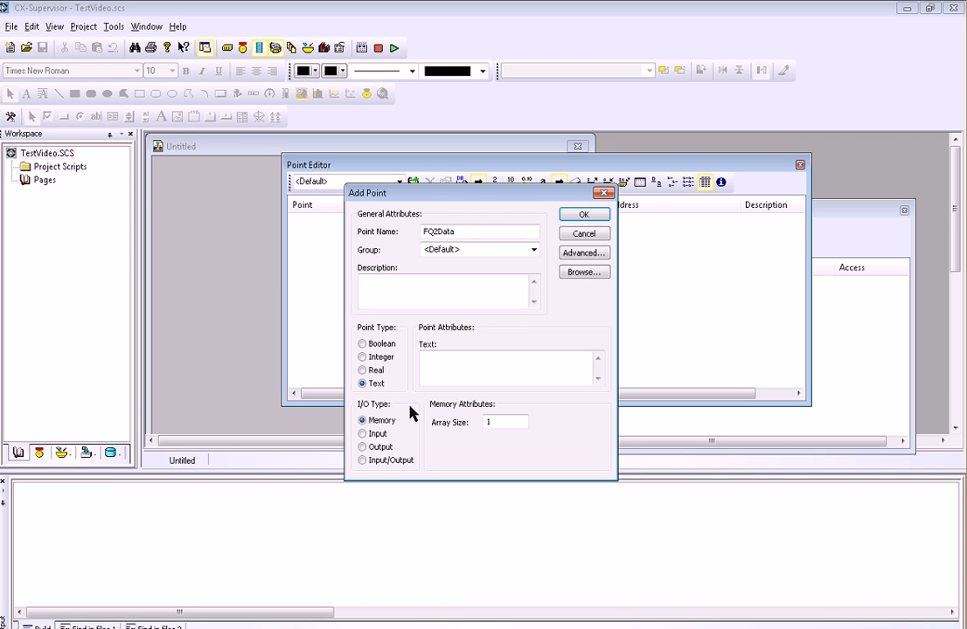
{"action": "left_click", "coordinate": [367, 435]}
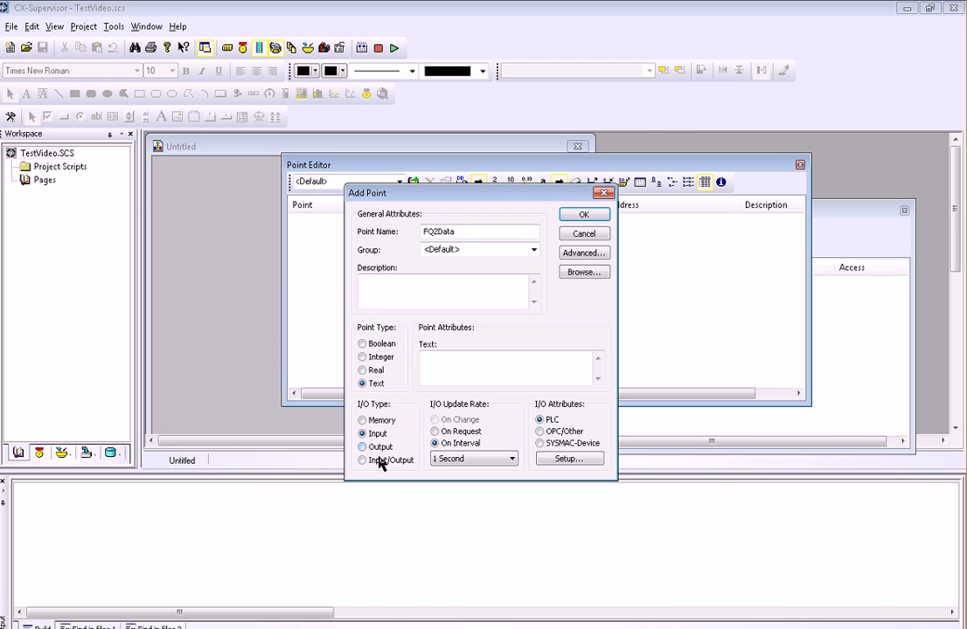
{"action": "left_click", "coordinate": [540, 443]}
Step: Link the FQ2Data point to the FQ_In.Data tag of the SGW device and save the point
{"action": "left_click", "coordinate": [570, 459]}
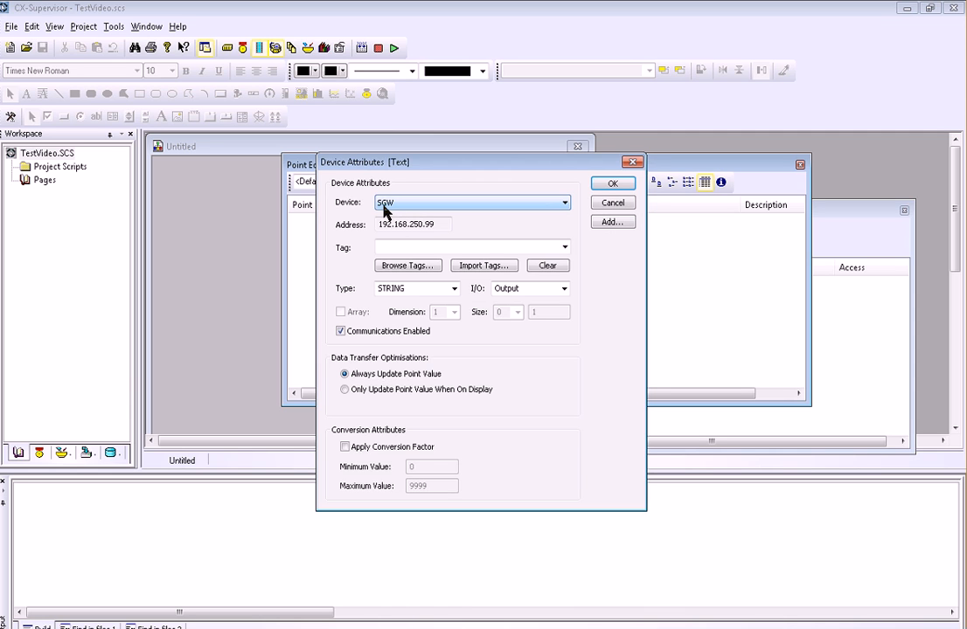
{"action": "left_click", "coordinate": [420, 225]}
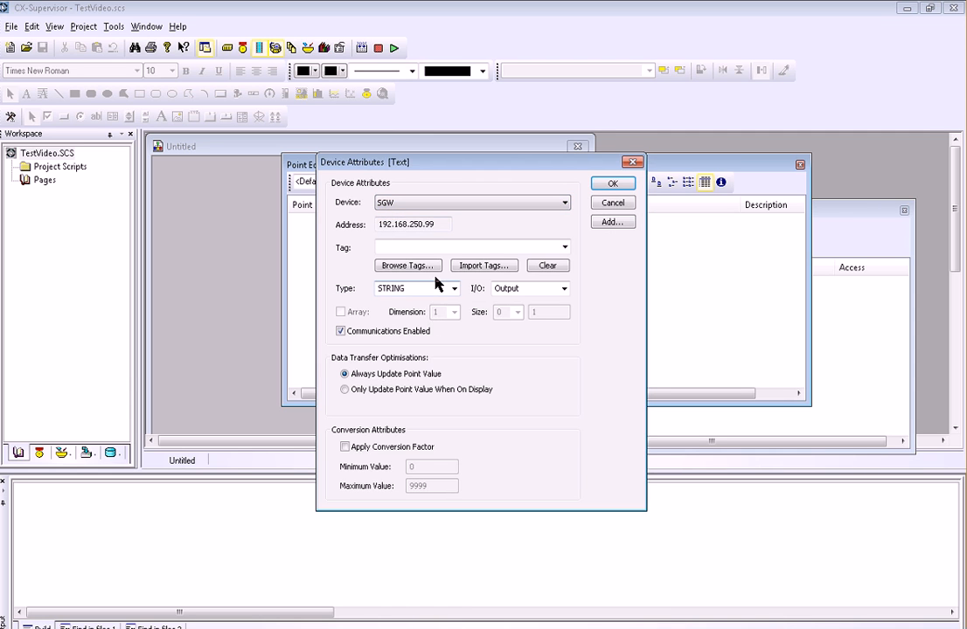
{"action": "left_click", "coordinate": [404, 266]}
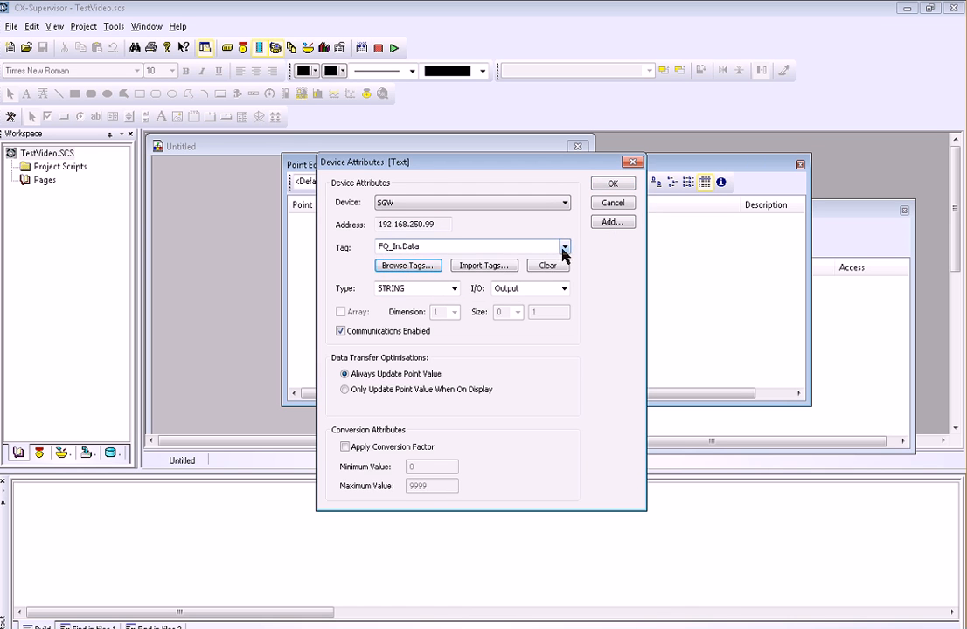
{"action": "left_click", "coordinate": [564, 247]}
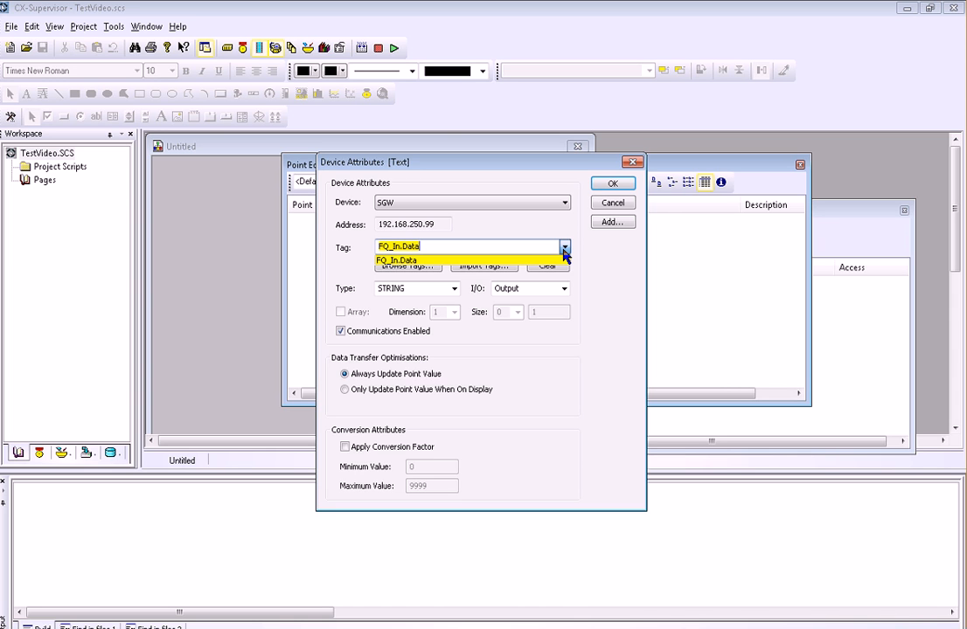
{"action": "left_click", "coordinate": [564, 251]}
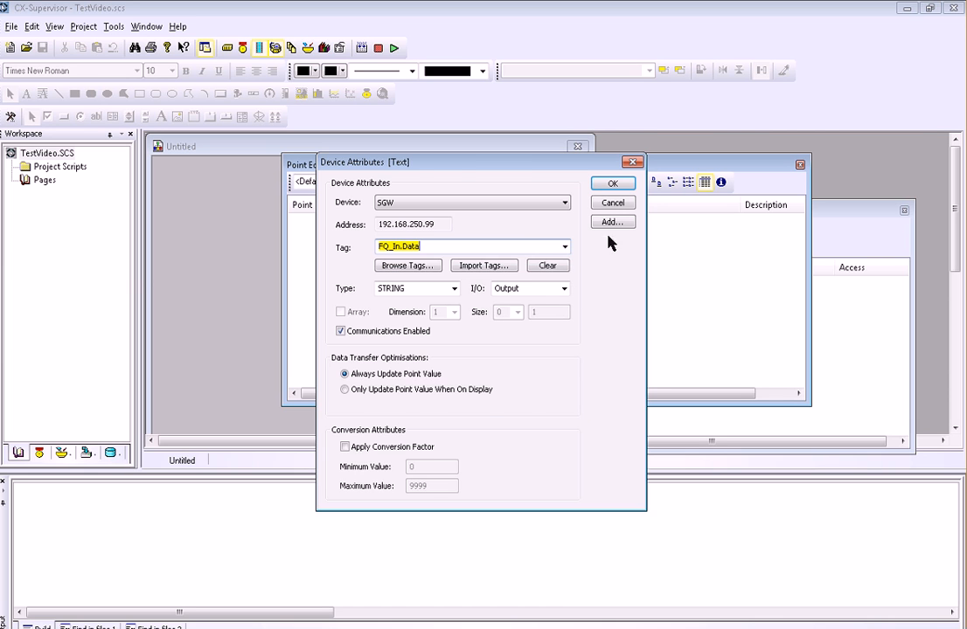
{"action": "left_click", "coordinate": [613, 183]}
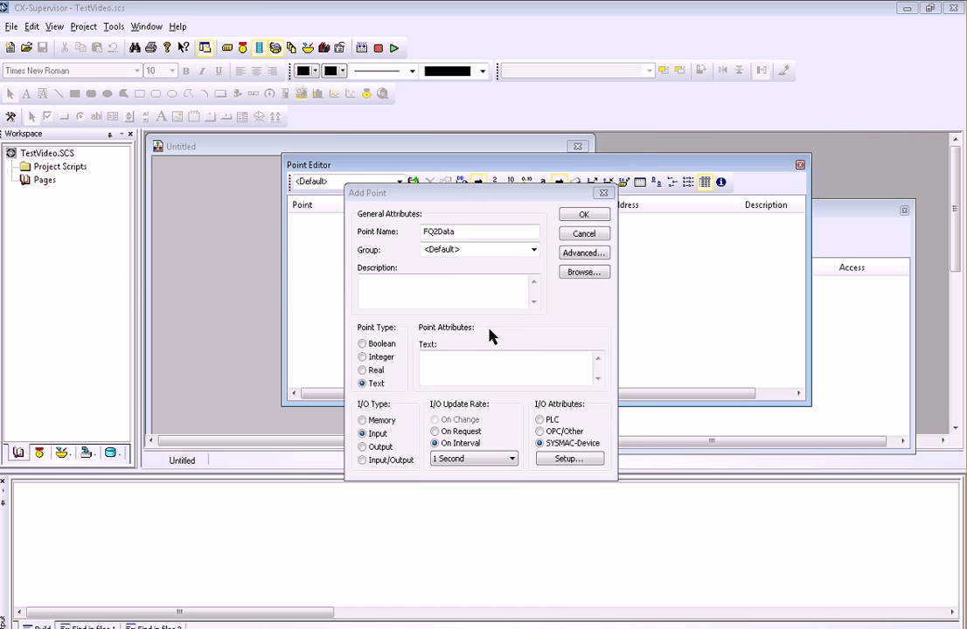
{"action": "left_click", "coordinate": [584, 215]}
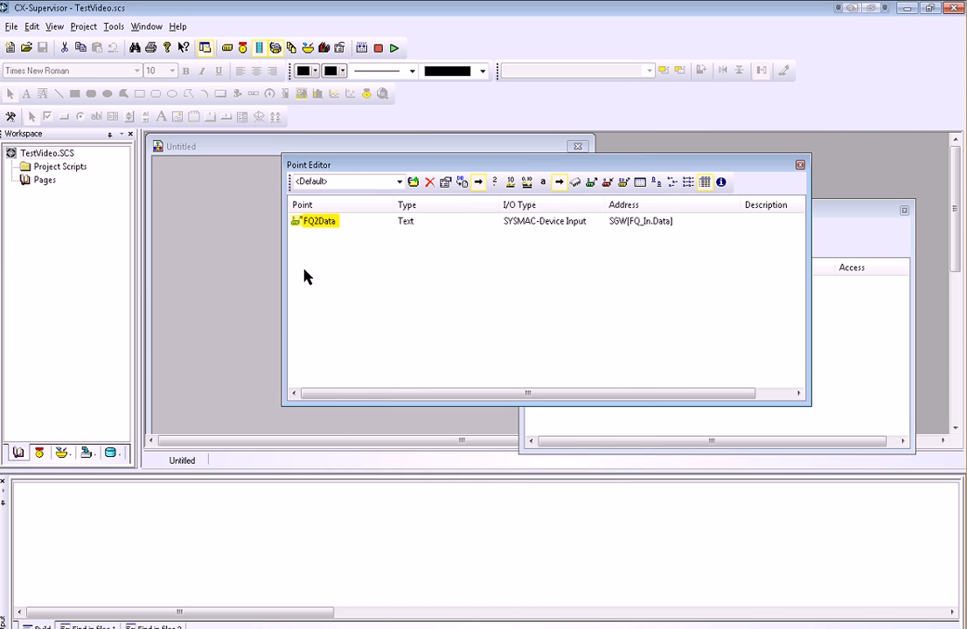
Step: Add a Boolean point named FQ2Trig with I/O type Output and SYSMAC-Device as its I/O attribute
{"action": "right_click", "coordinate": [416, 337]}
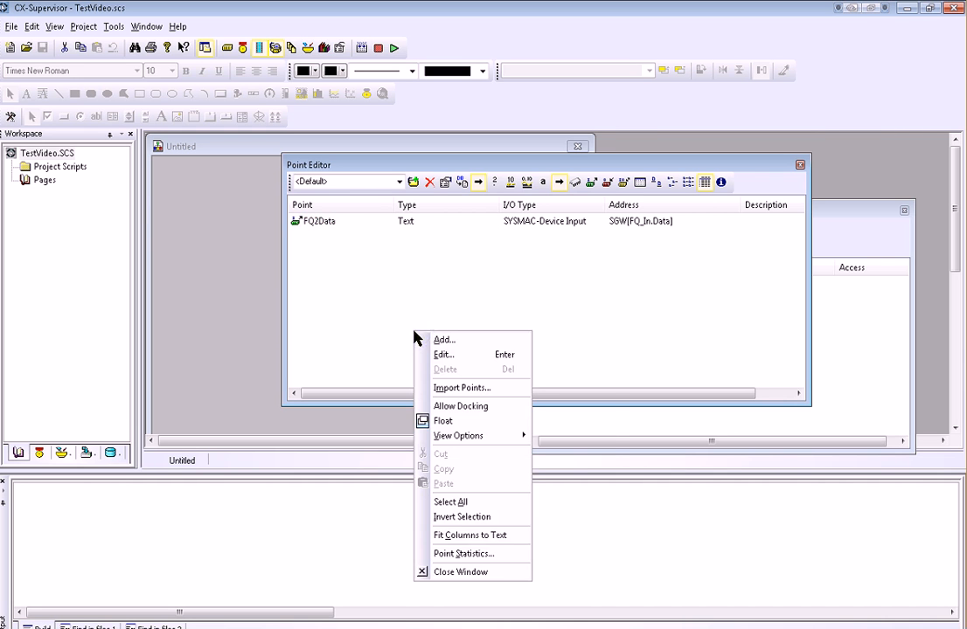
{"action": "left_click", "coordinate": [445, 340]}
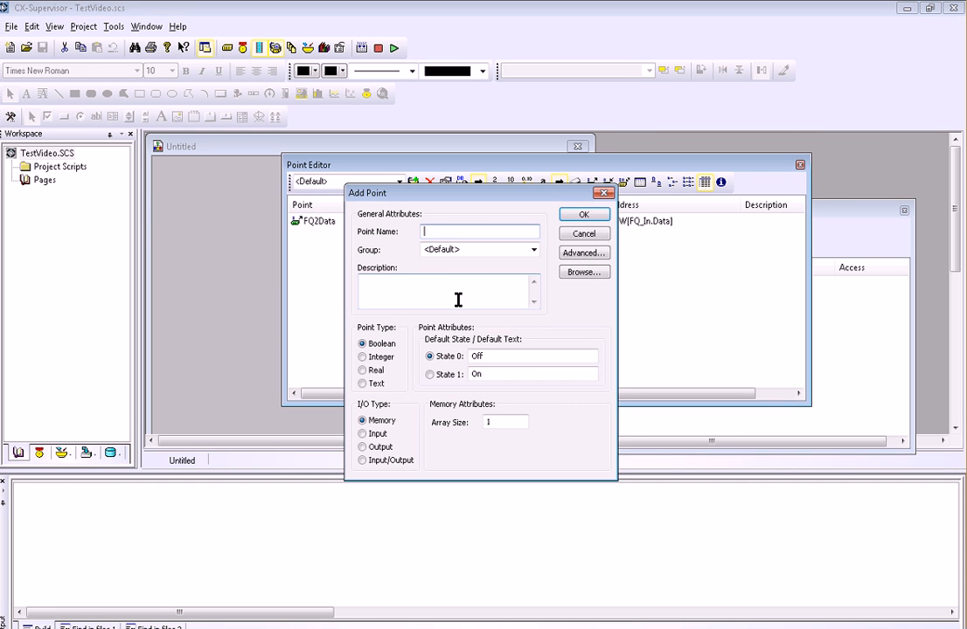
{"action": "type", "text": "FQ2Trig"}
{"action": "left_click", "coordinate": [362, 446]}
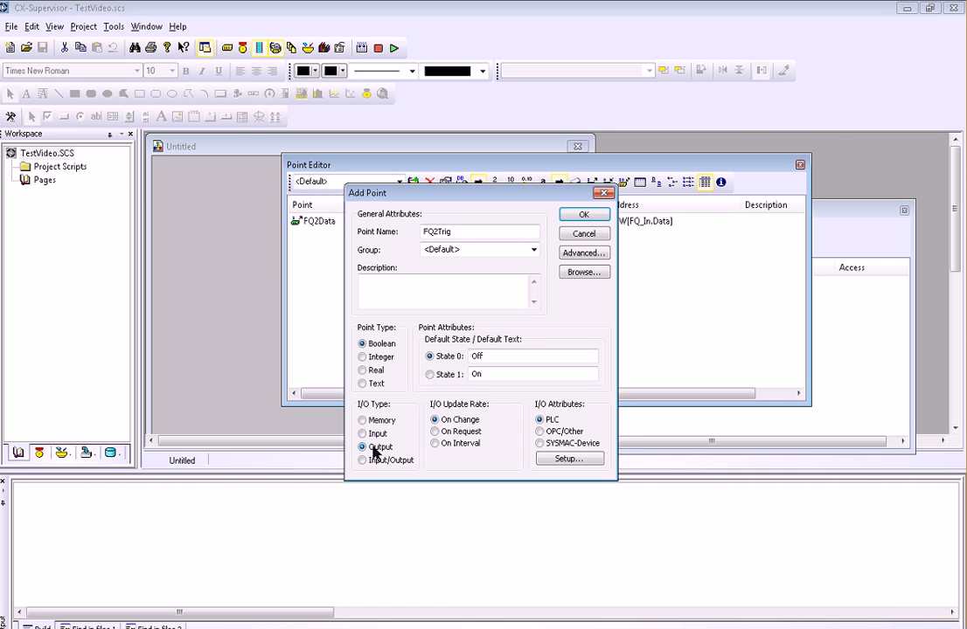
{"action": "left_click", "coordinate": [539, 443]}
Step: Link the FQ2Trig point to the FQ_Out.CmdBits.TRIG tag of the SGW device and save the point
{"action": "left_click", "coordinate": [554, 460]}
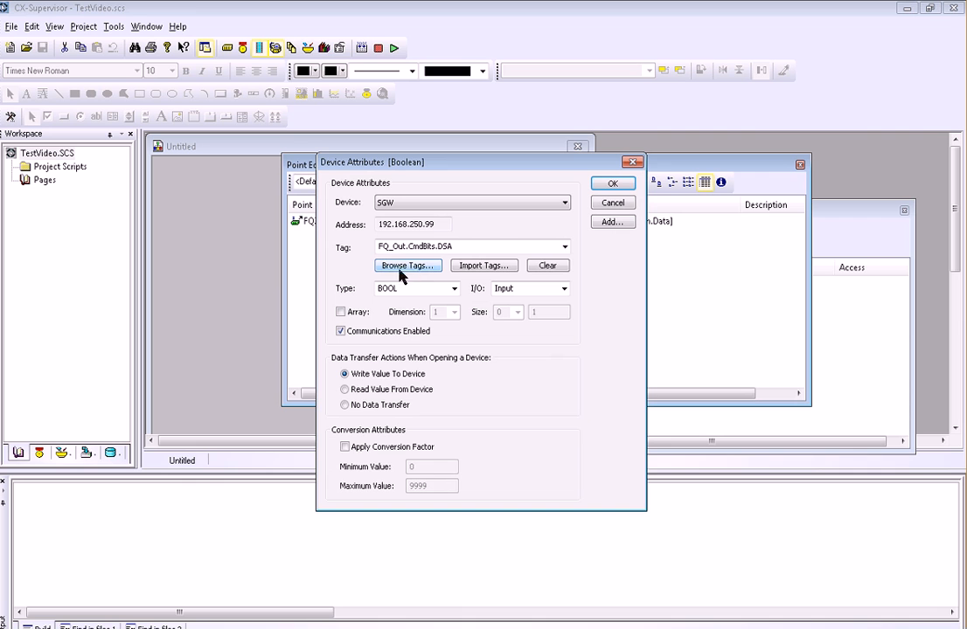
{"action": "left_click", "coordinate": [565, 248]}
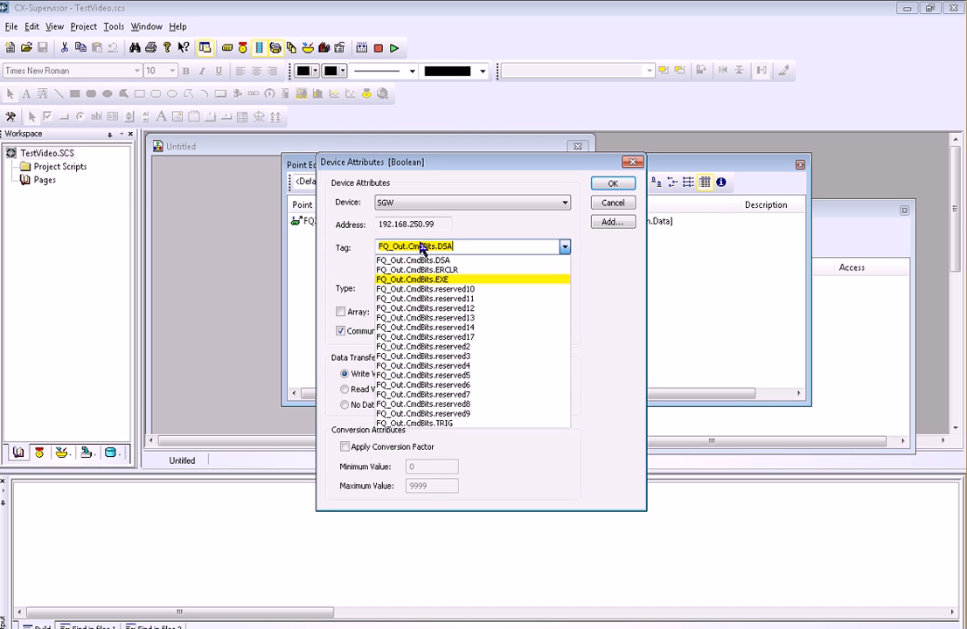
{"action": "left_click", "coordinate": [449, 424]}
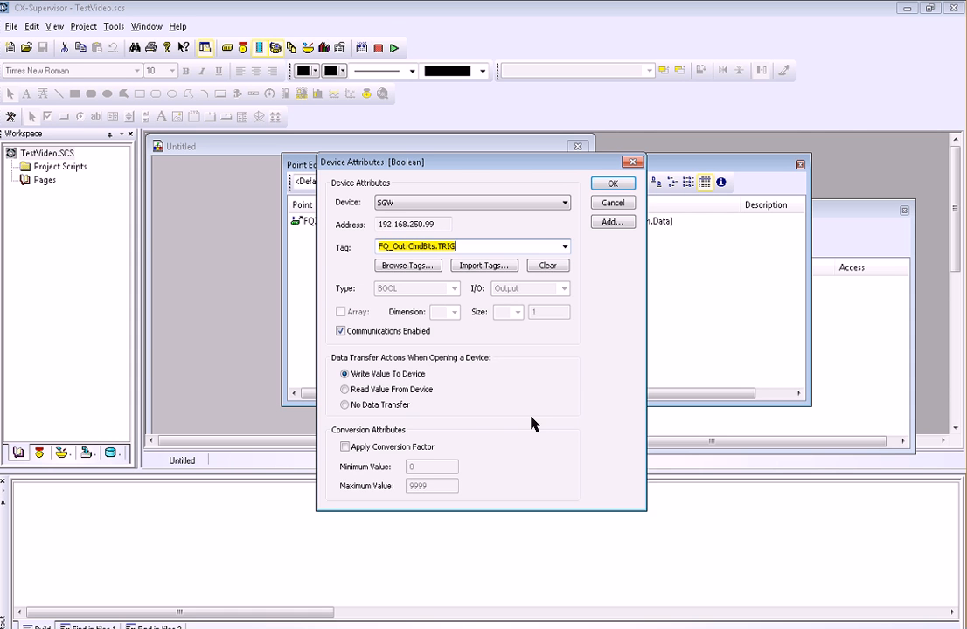
{"action": "left_click", "coordinate": [613, 183]}
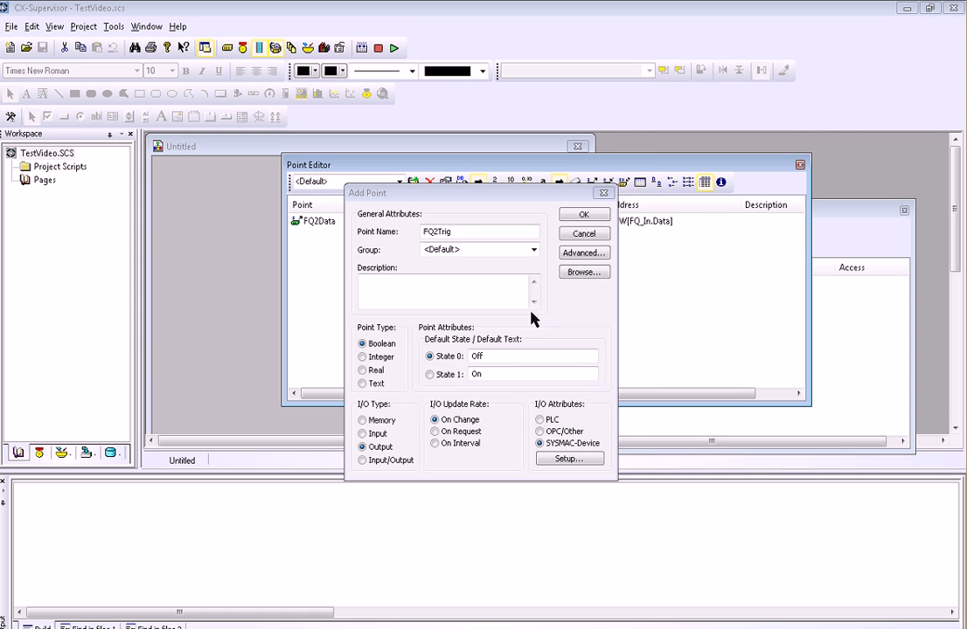
{"action": "key", "text": "Return"}
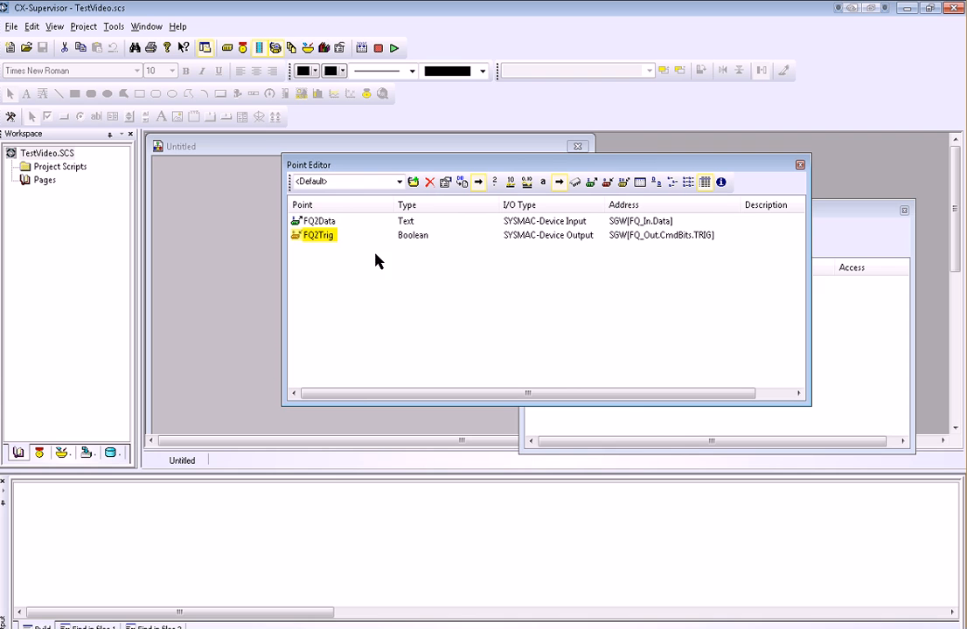
Step: Move the Point Editor aside to uncover the page and place a small toggle button on it
{"action": "left_click", "coordinate": [229, 311]}
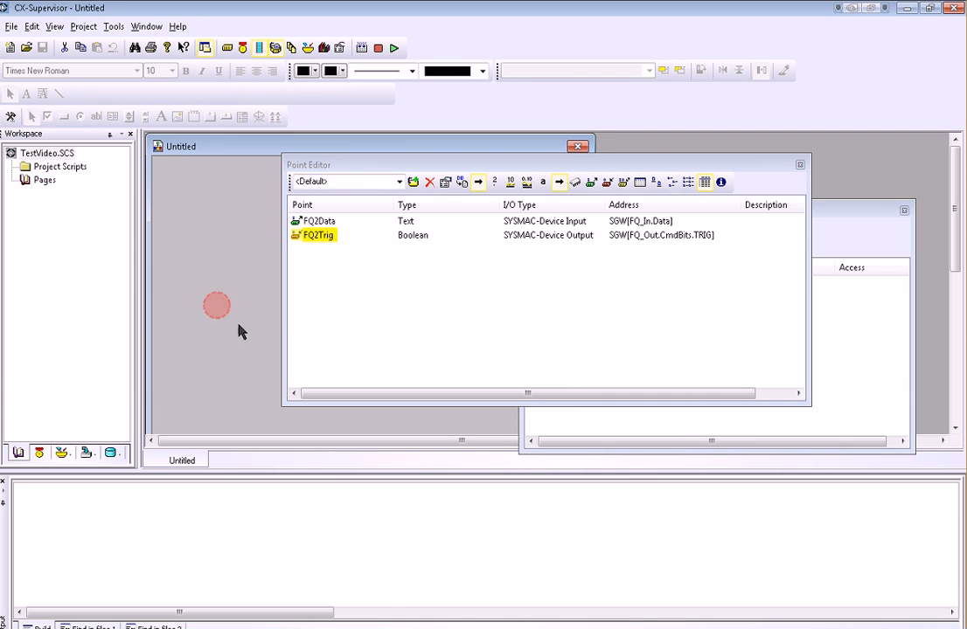
{"action": "left_click", "coordinate": [768, 165]}
{"action": "left_click_drag", "start_coordinate": [784, 169], "coordinate": [884, 172]}
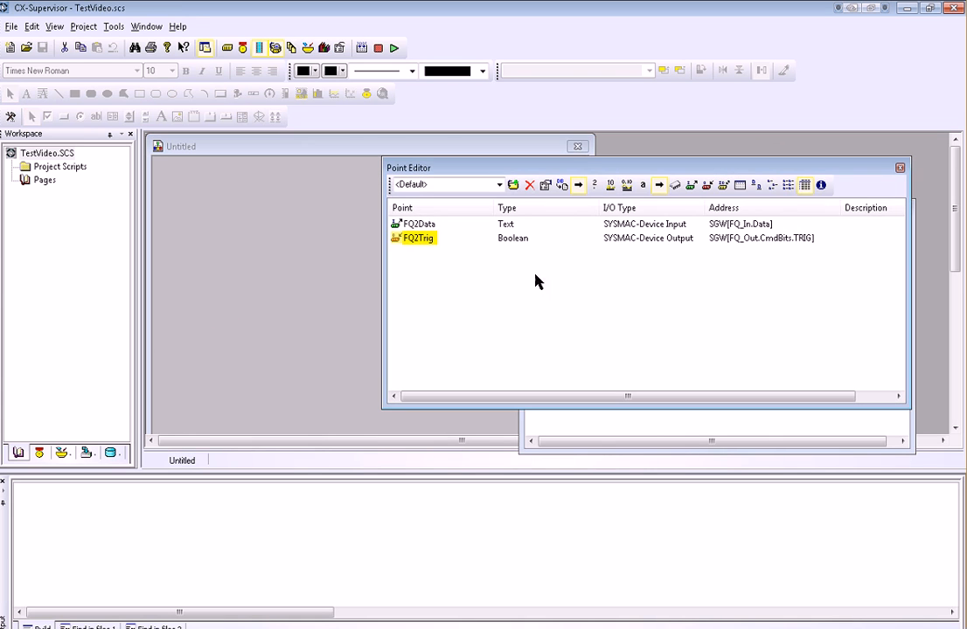
{"action": "left_click", "coordinate": [301, 219]}
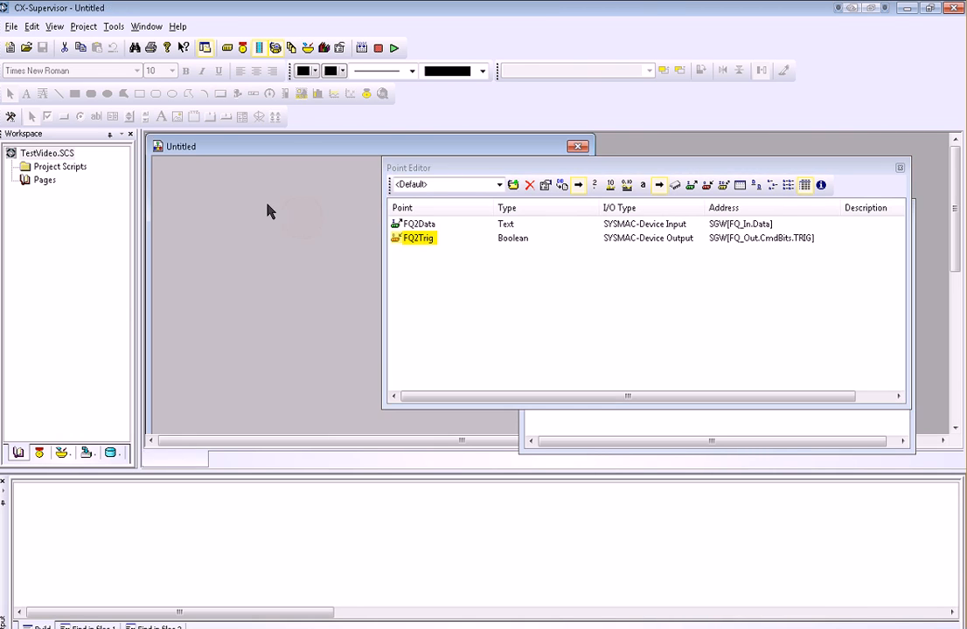
{"action": "left_click", "coordinate": [237, 94]}
{"action": "left_click_drag", "start_coordinate": [206, 197], "coordinate": [261, 249]}
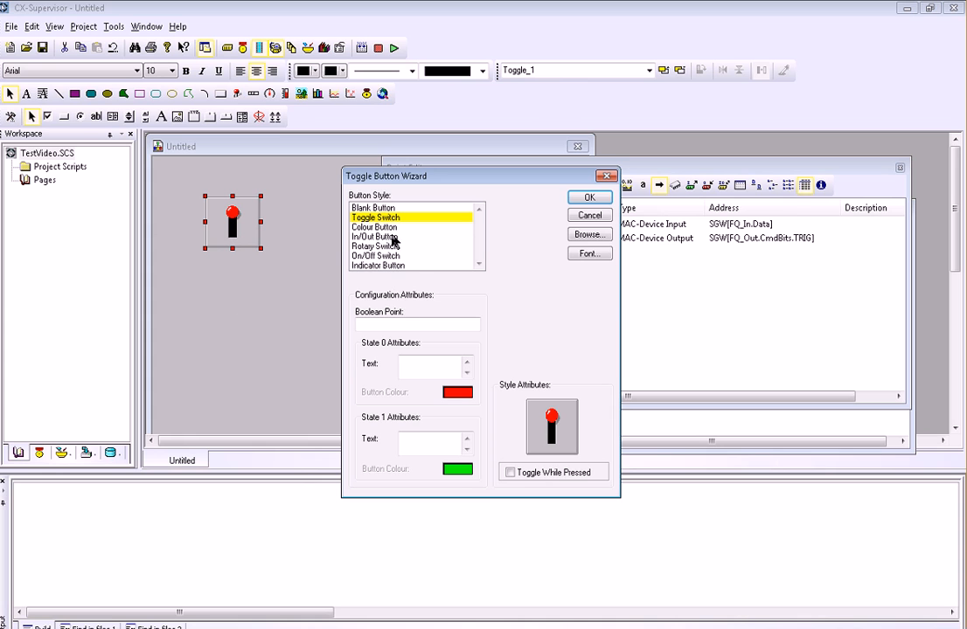
Step: Assign FQ2Trig as the Boolean point of the toggle button, keeping the Toggle Switch style
{"action": "left_click", "coordinate": [395, 323]}
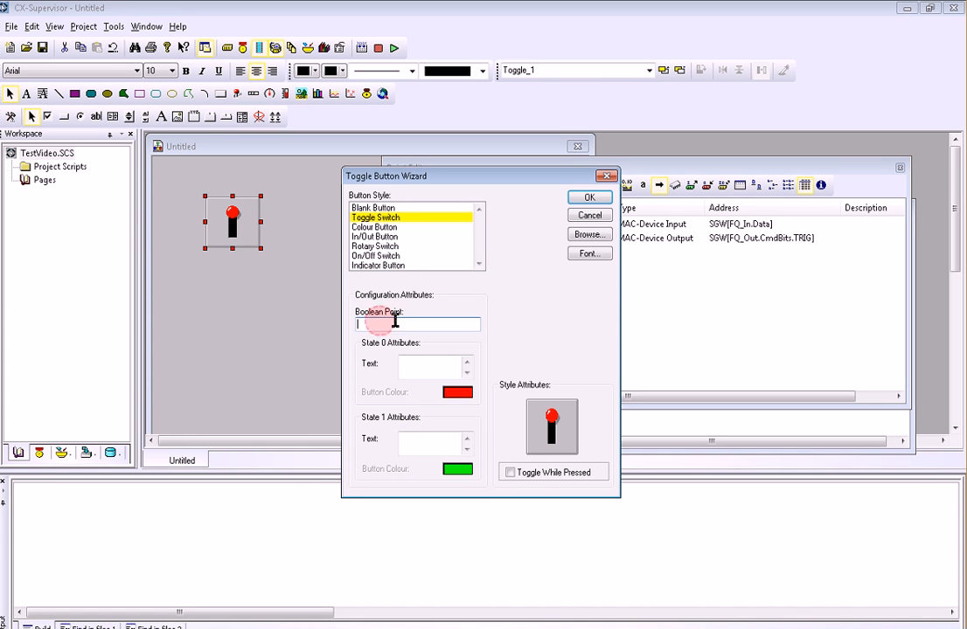
{"action": "left_click", "coordinate": [590, 235]}
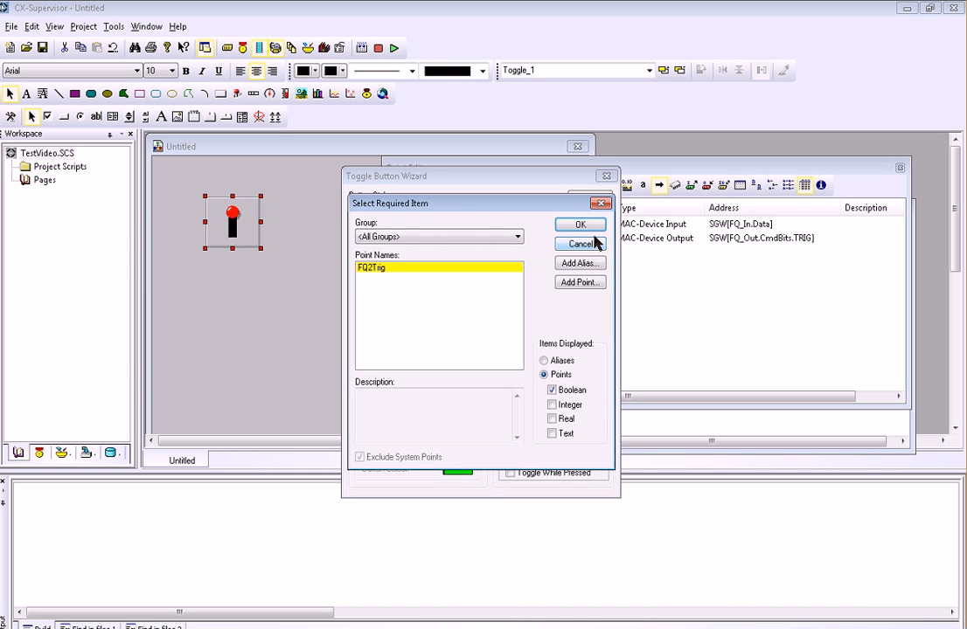
{"action": "double_click", "coordinate": [376, 269]}
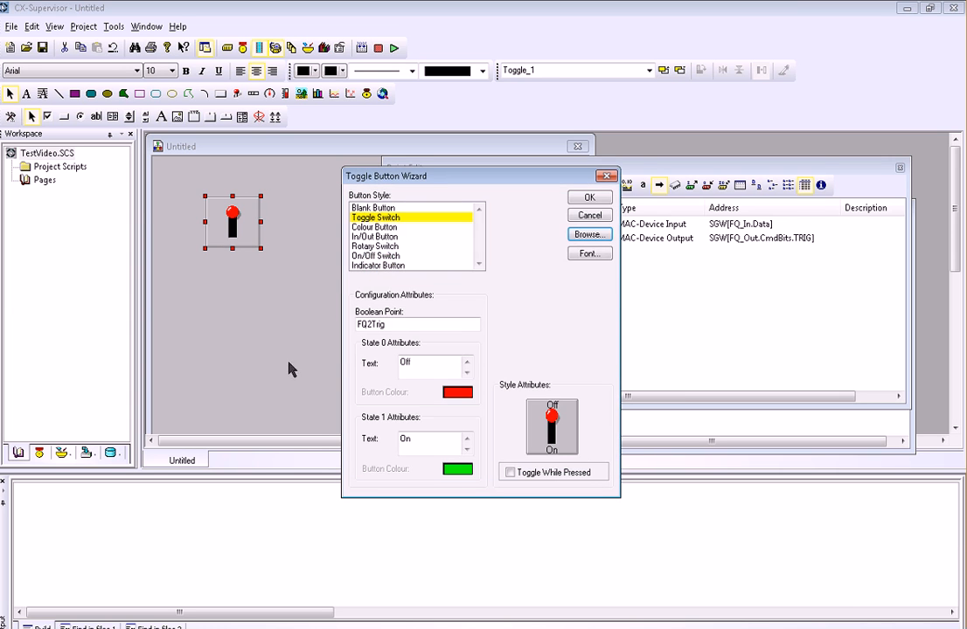
{"action": "left_click", "coordinate": [589, 198]}
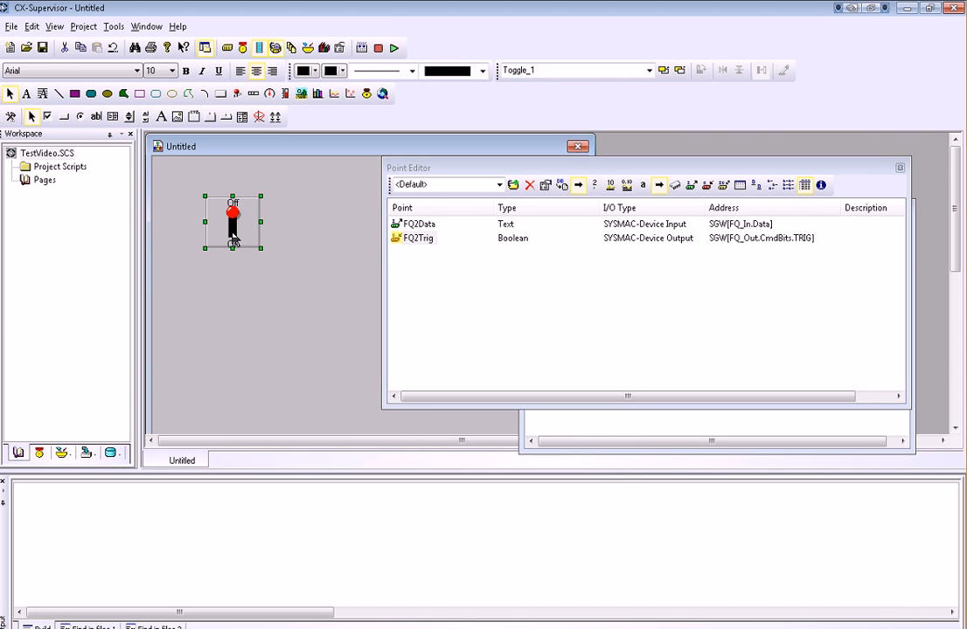
Step: Add the text "Resultat =" to the page below the toggle switch
{"action": "left_click", "coordinate": [26, 93]}
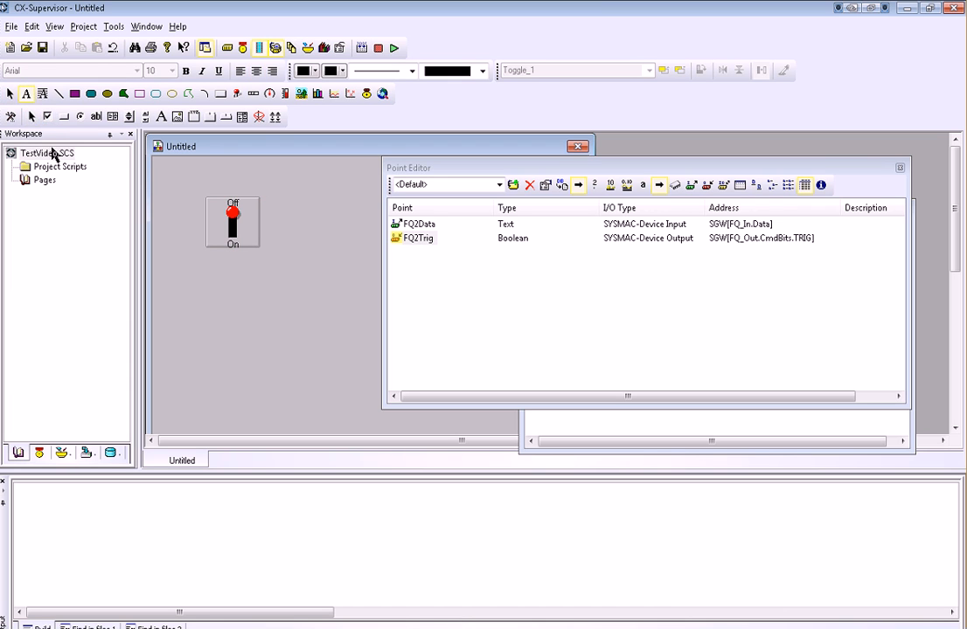
{"action": "left_click", "coordinate": [203, 274]}
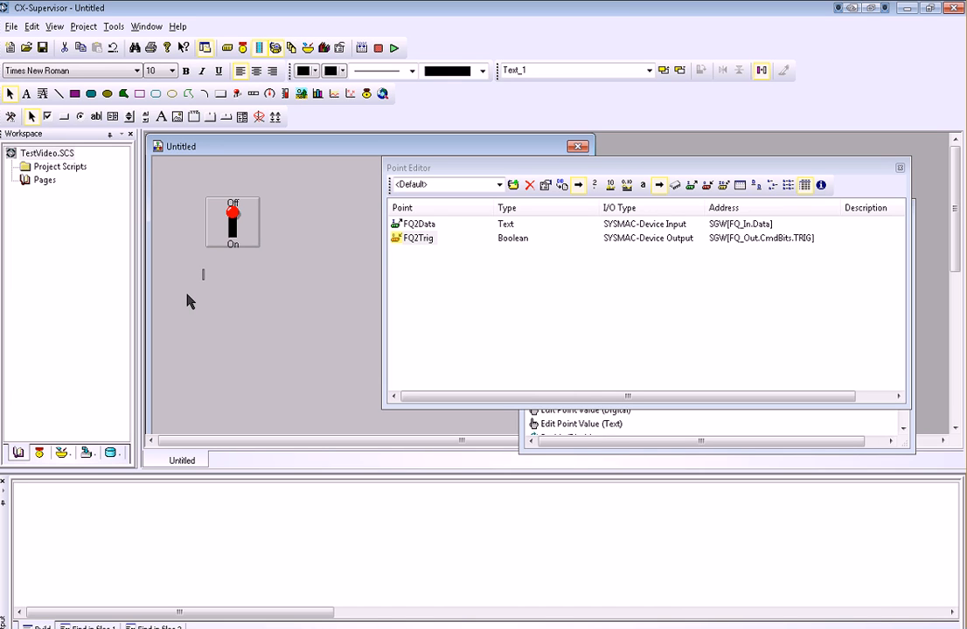
{"action": "type", "text": "Resultst ="}
{"action": "left_click", "coordinate": [227, 293]}
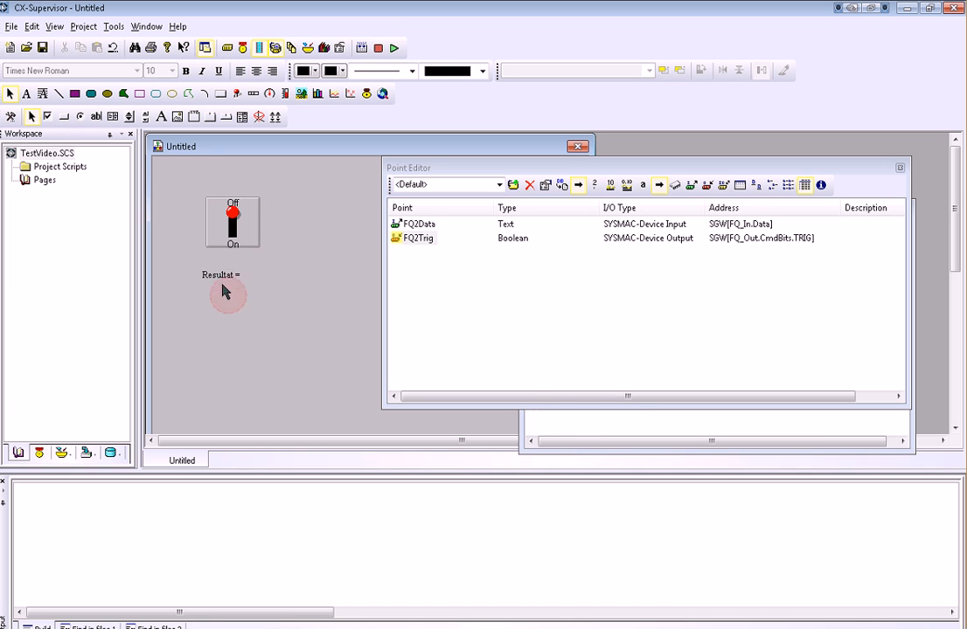
Step: Start a Display Value (Text) action for the "Resultat =" text object in the Animation Editor
{"action": "left_click", "coordinate": [221, 281]}
{"action": "right_click", "coordinate": [223, 283]}
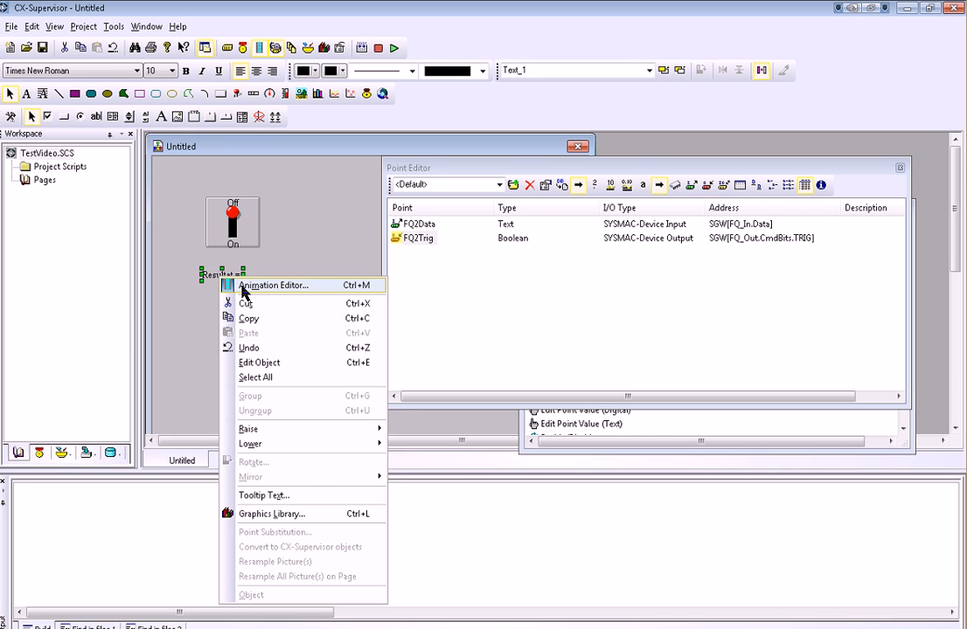
{"action": "left_click", "coordinate": [242, 289]}
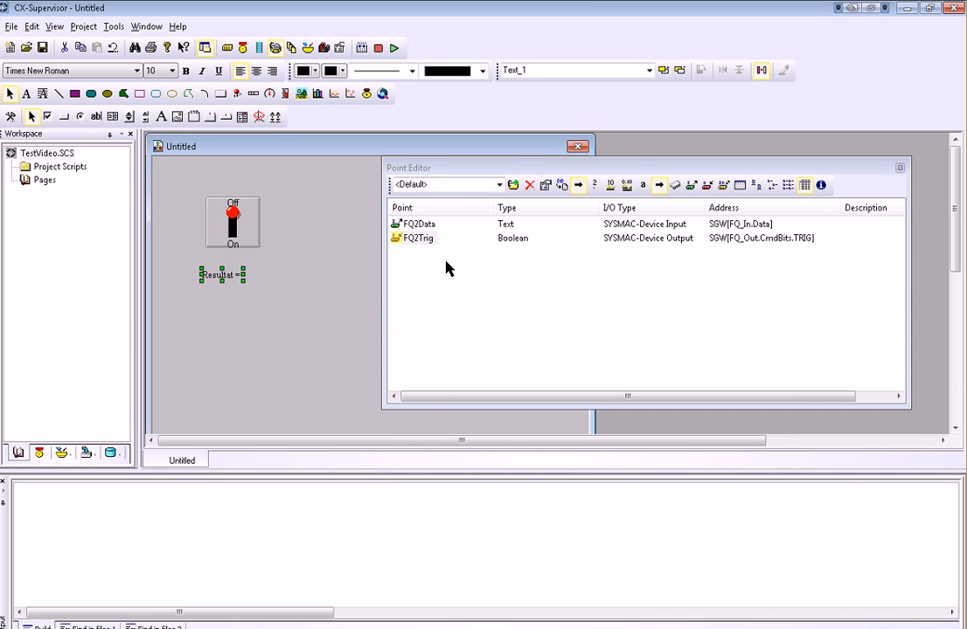
{"action": "right_click", "coordinate": [225, 276]}
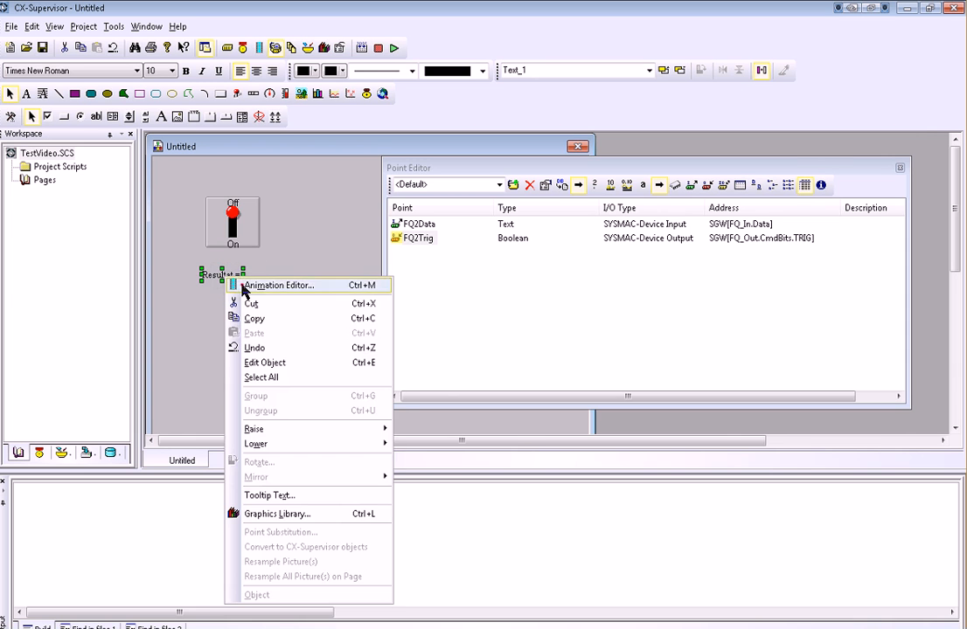
{"action": "left_click", "coordinate": [242, 286]}
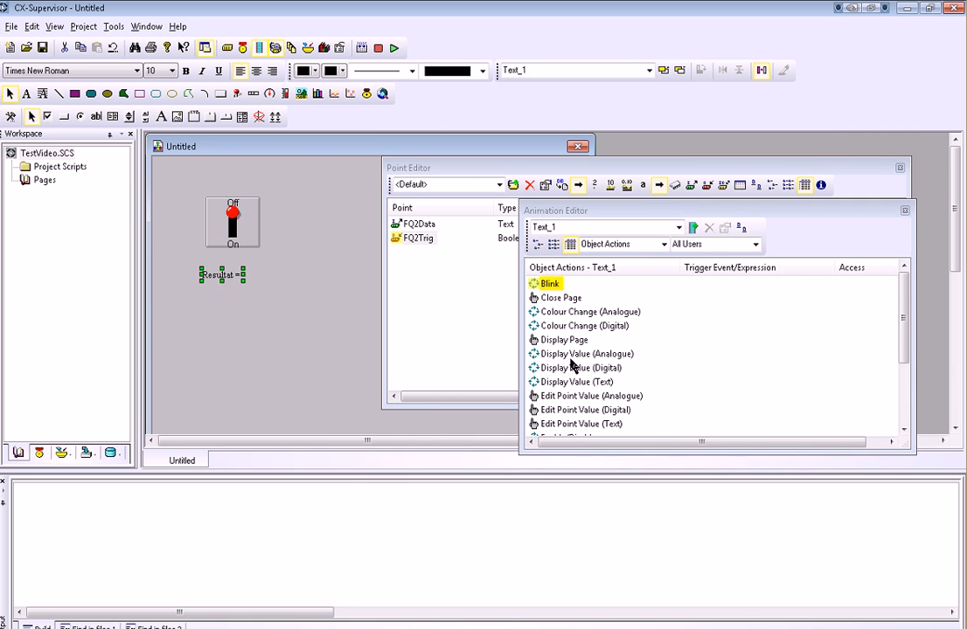
{"action": "left_click", "coordinate": [560, 385]}
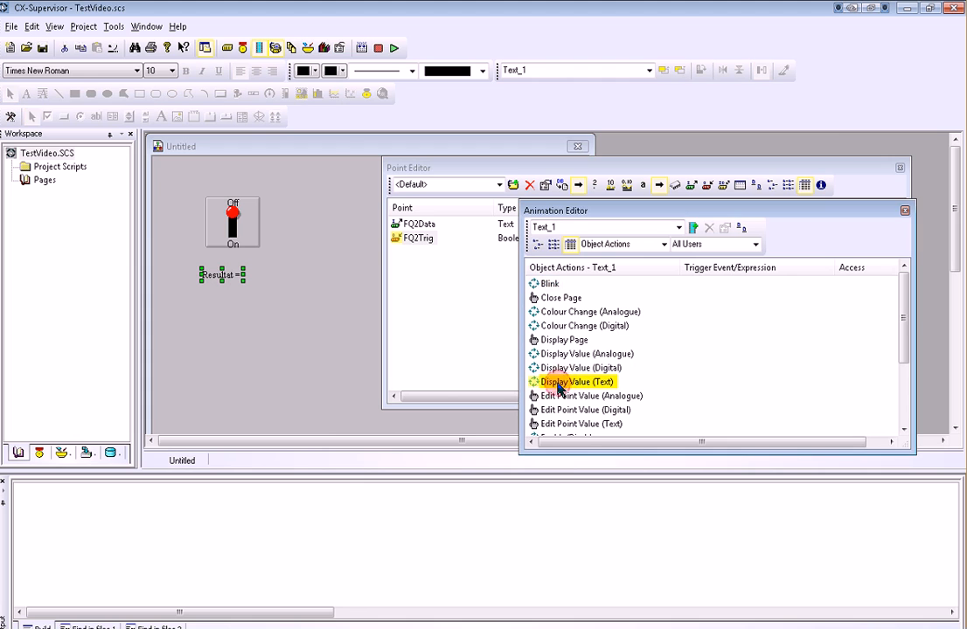
{"action": "double_click", "coordinate": [557, 389]}
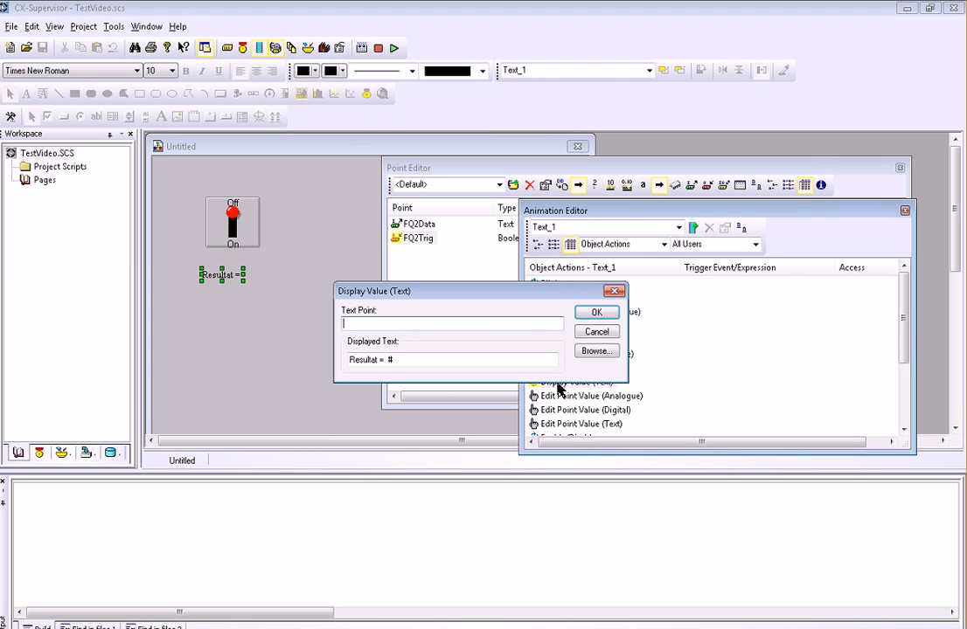
Step: Choose FQ2Data from the <Default> group as the text point of the Display Value action
{"action": "left_click", "coordinate": [592, 350]}
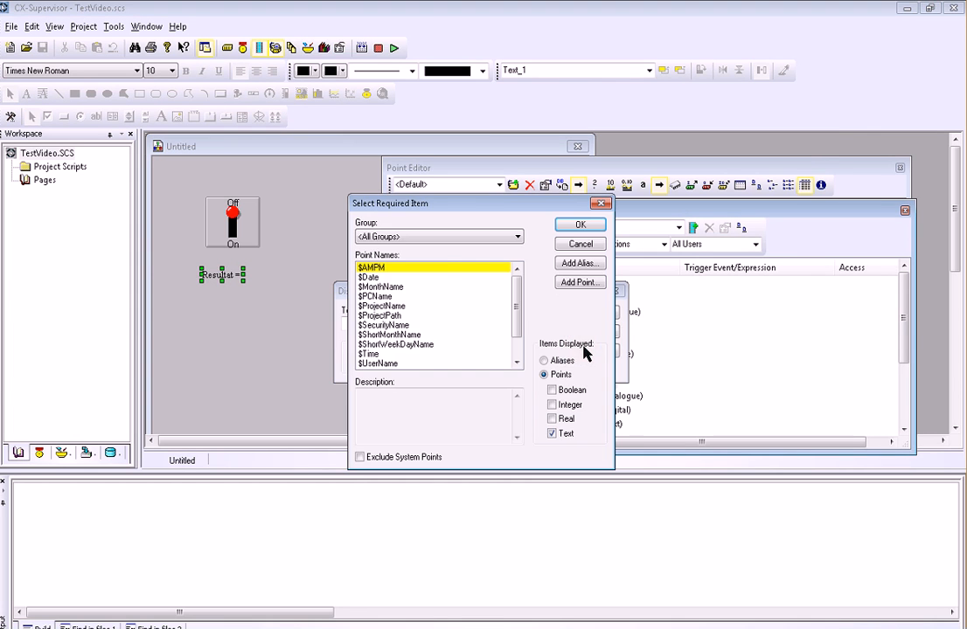
{"action": "left_click", "coordinate": [432, 239]}
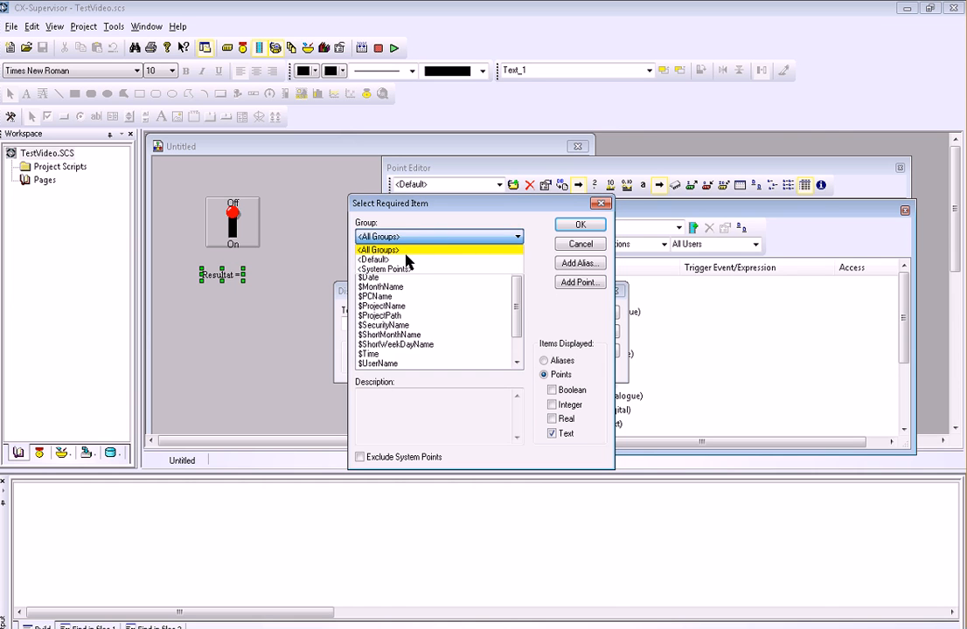
{"action": "left_click", "coordinate": [406, 261]}
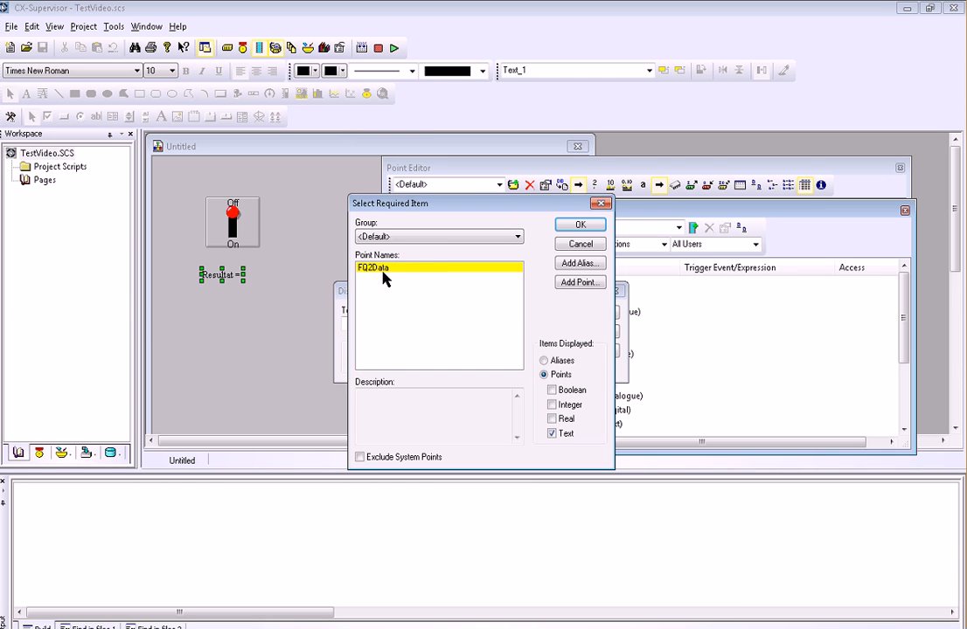
{"action": "double_click", "coordinate": [382, 276]}
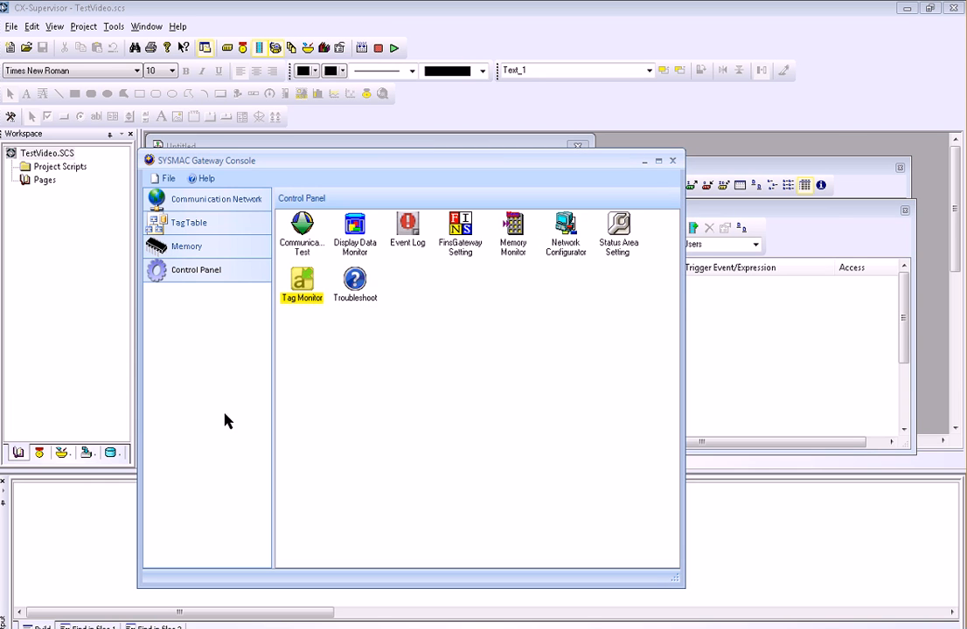
Step: Switch to the SYSMAC Gateway Console and check the data type of the Data member in the FQ2_In structure
{"action": "left_click", "coordinate": [175, 223]}
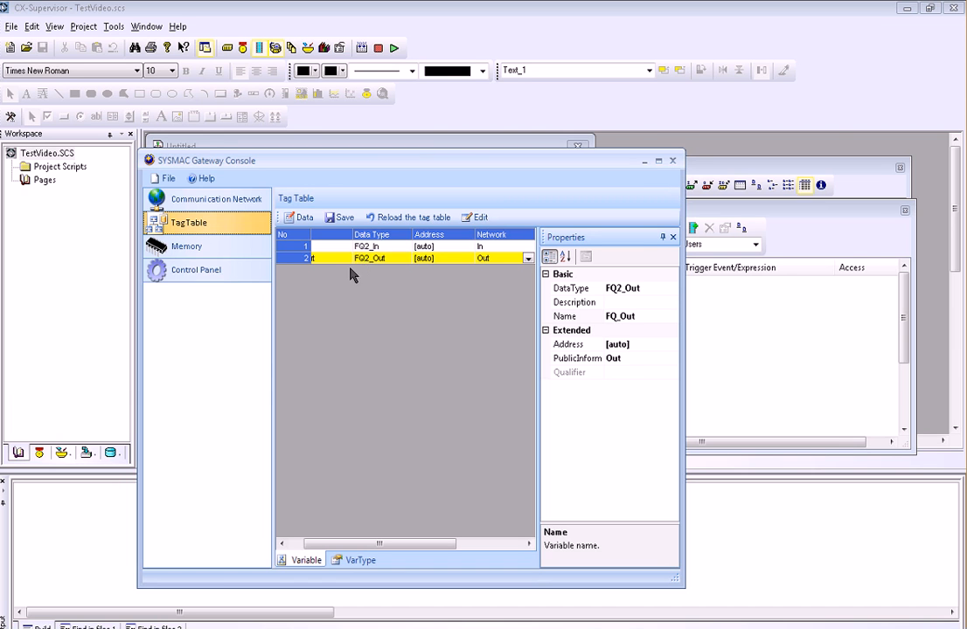
{"action": "left_click", "coordinate": [364, 563]}
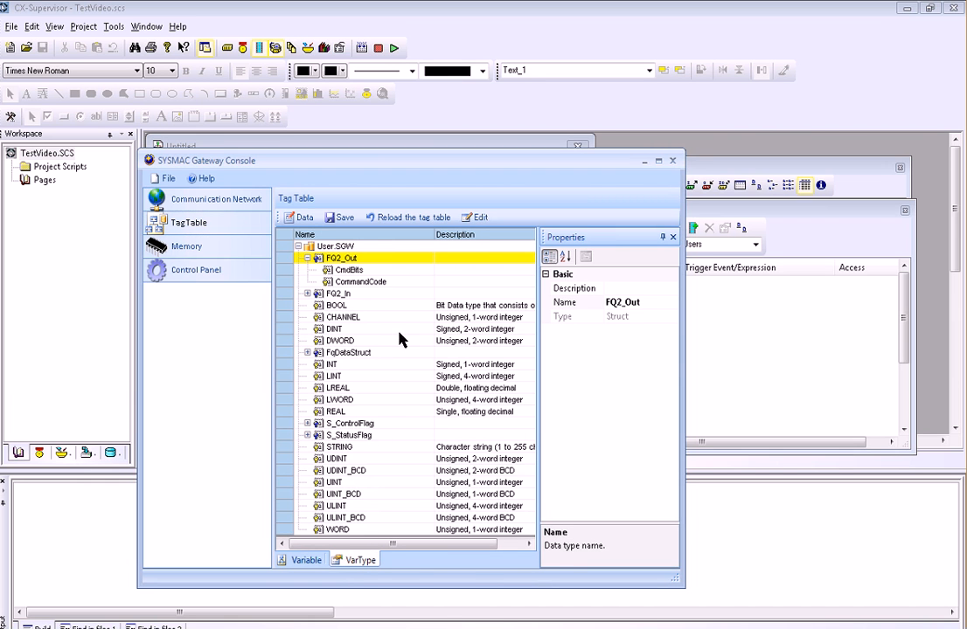
{"action": "left_click", "coordinate": [307, 294]}
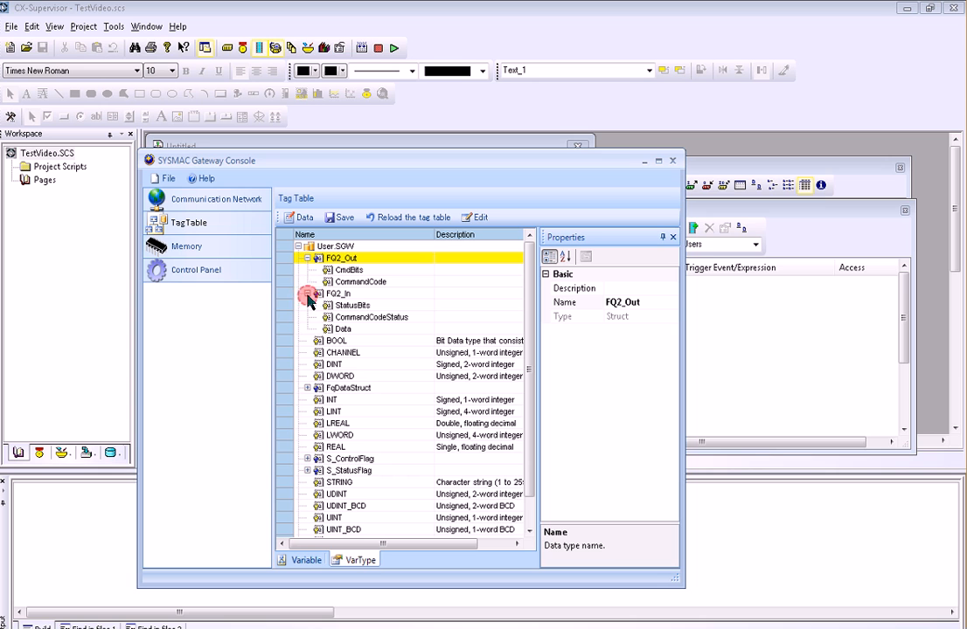
{"action": "left_click", "coordinate": [344, 330]}
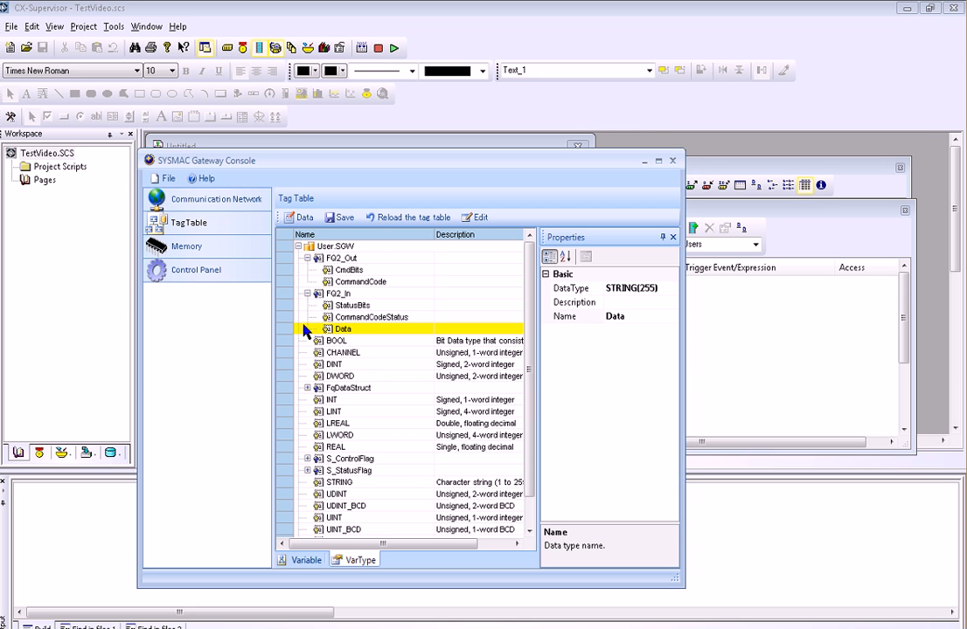
Step: Return to CX-Supervisor and apply the Display Value (Text) action to the "Resultat =" text
{"action": "left_click", "coordinate": [107, 300]}
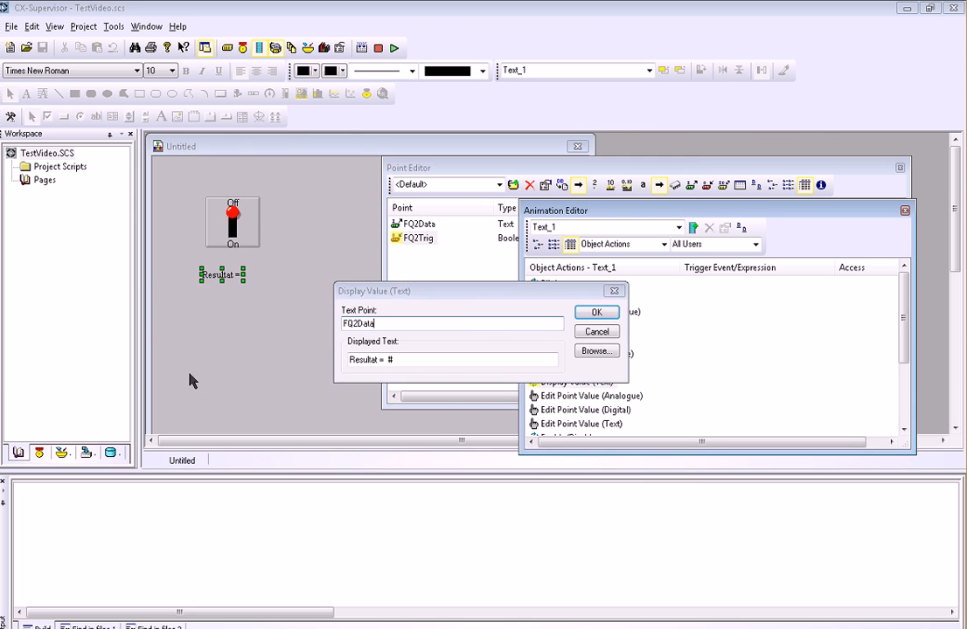
{"action": "left_click", "coordinate": [596, 313]}
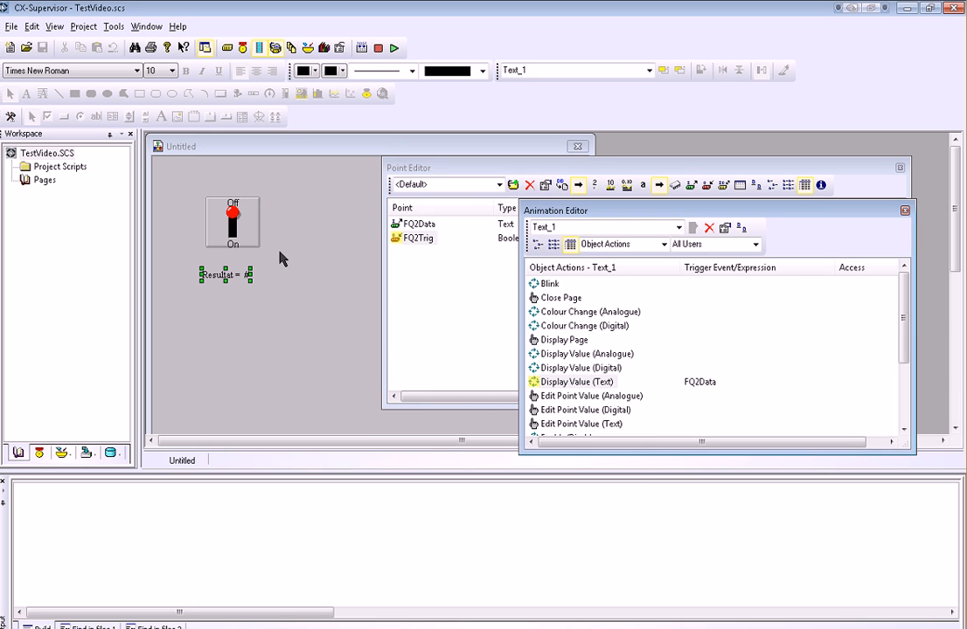
Step: Run the TestVideo project and save the current page as UntitledTest.pag
{"action": "left_click", "coordinate": [394, 48]}
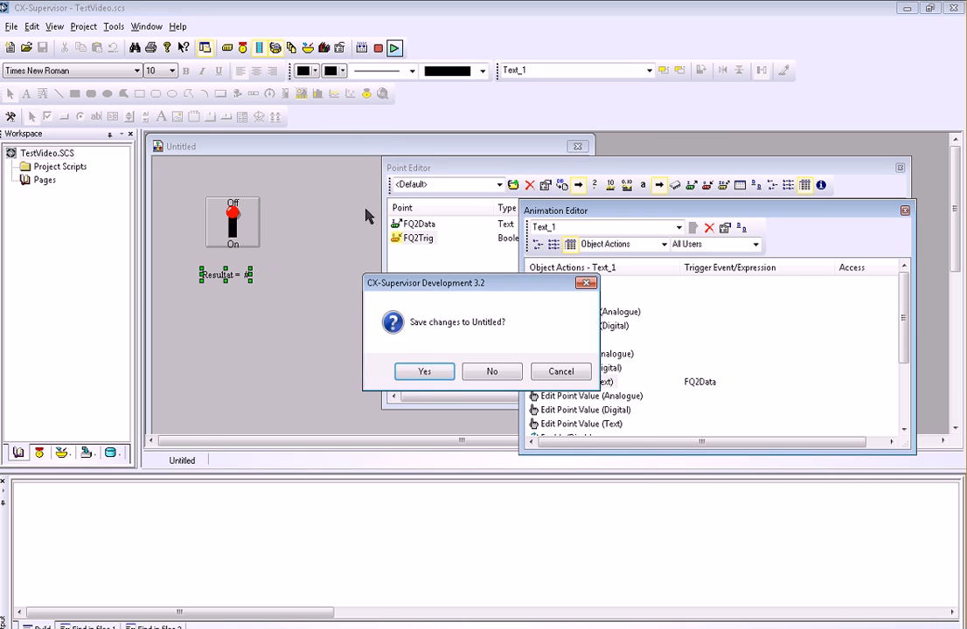
{"action": "left_click", "coordinate": [424, 373]}
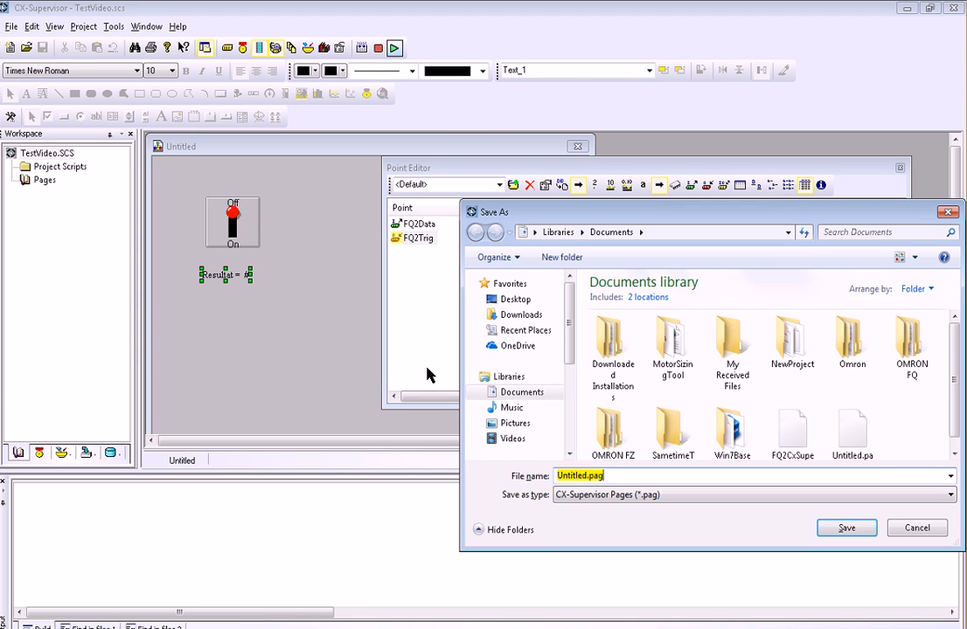
{"action": "left_click", "coordinate": [582, 478]}
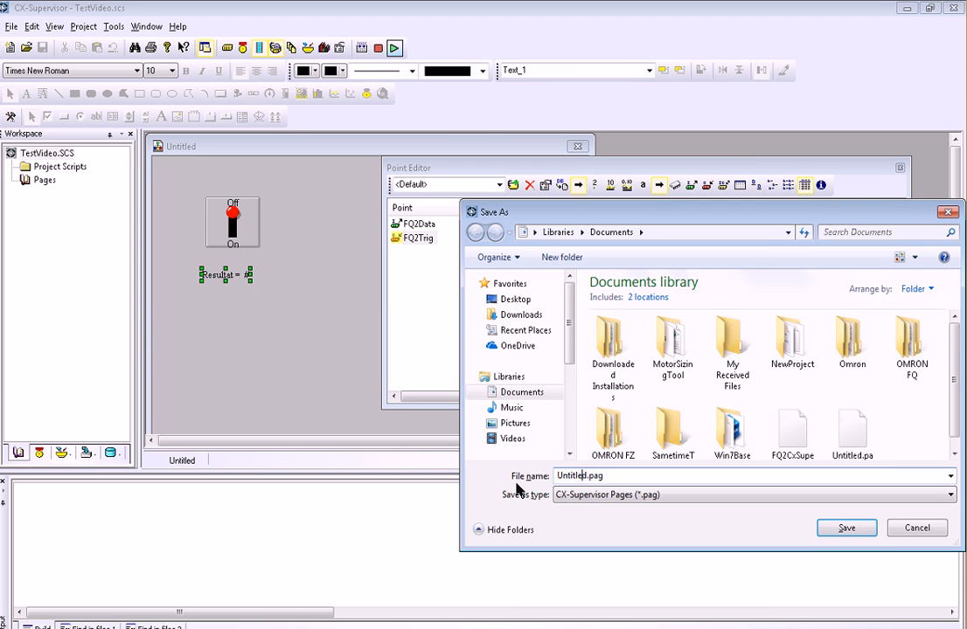
{"action": "type", "text": "Test"}
{"action": "key", "text": "Return"}
Step: Set the UntitledTest page to display on startup and save the changes to TestVideo.scs so the runtime starts
{"action": "left_click", "coordinate": [543, 371]}
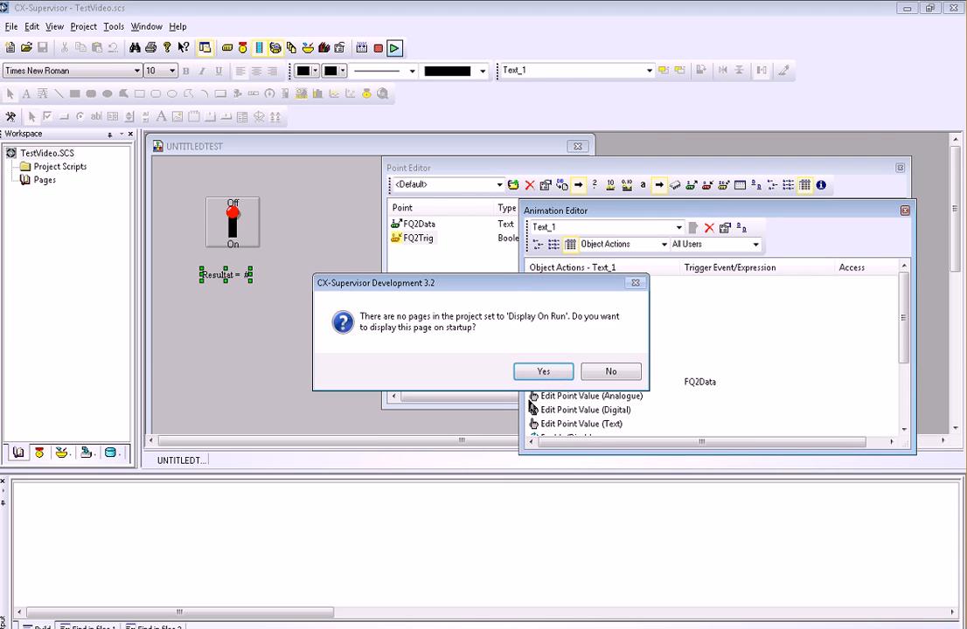
{"action": "left_click", "coordinate": [541, 372]}
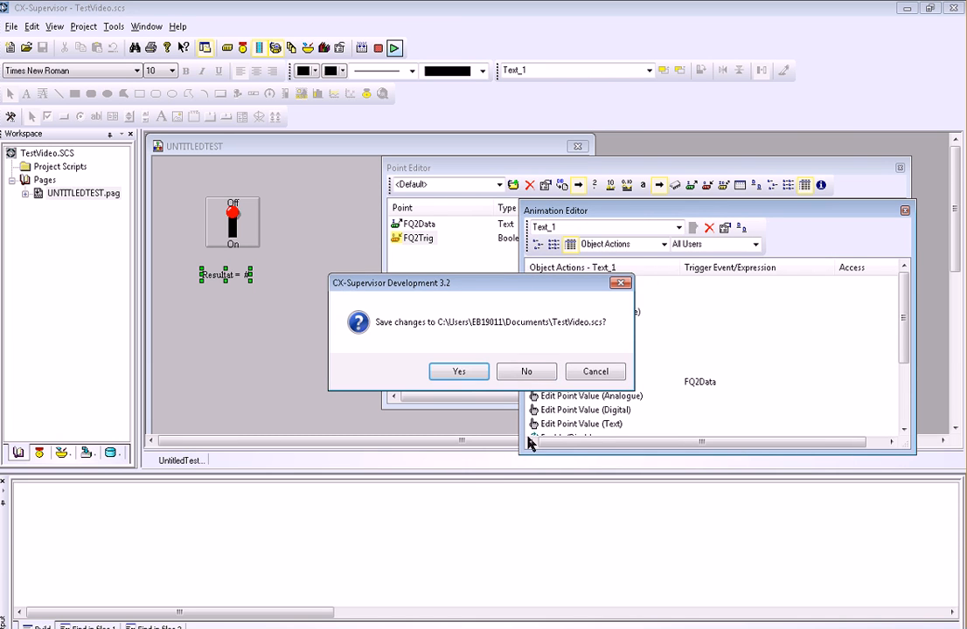
{"action": "left_click", "coordinate": [459, 373]}
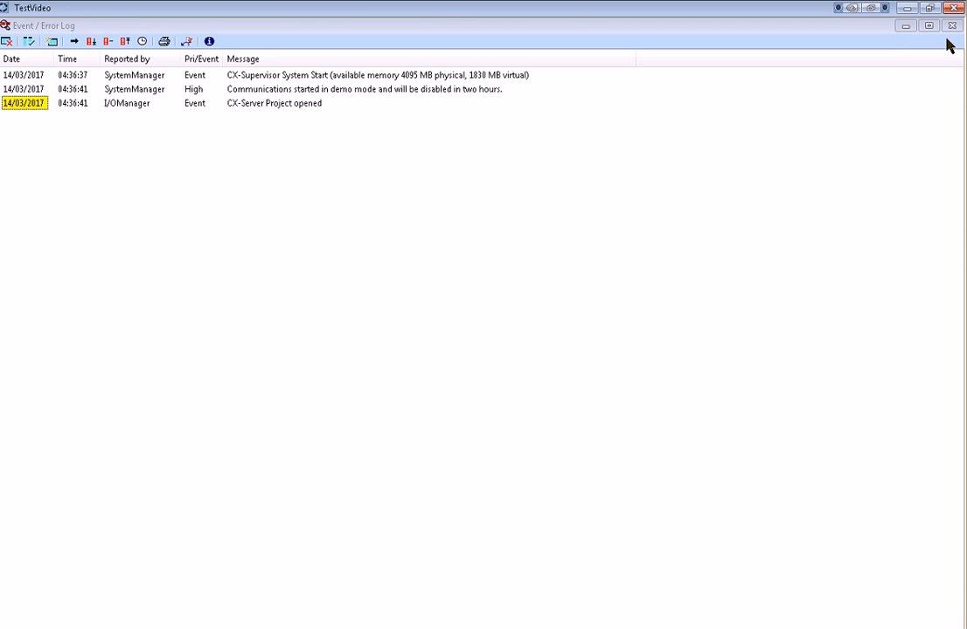
Step: Close the Event / Error Log, test the toggle switch on the running page, and exit the runtime
{"action": "left_click", "coordinate": [952, 27]}
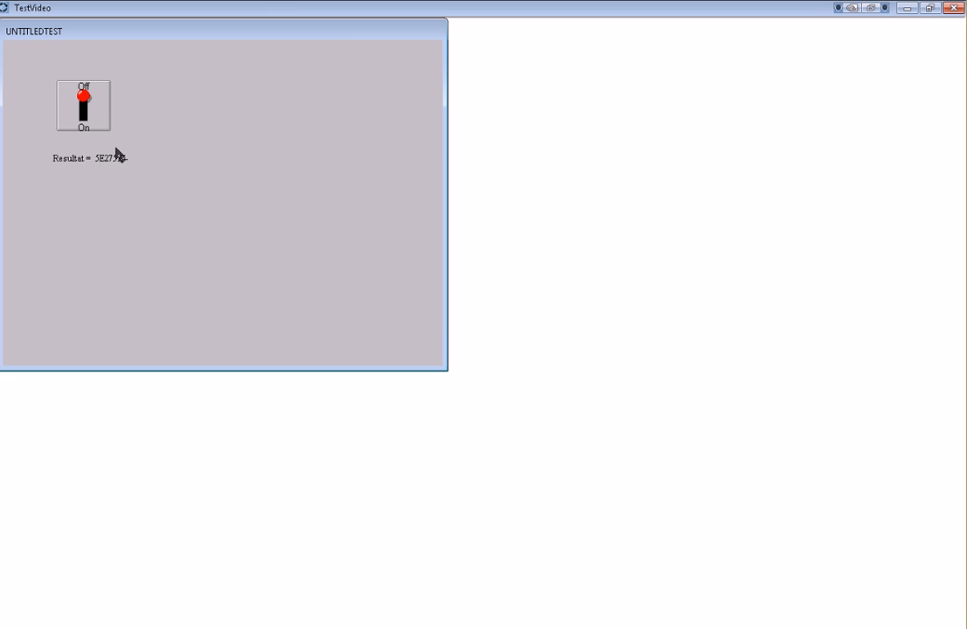
{"action": "left_click", "coordinate": [97, 116]}
{"action": "left_click", "coordinate": [88, 99]}
{"action": "left_click", "coordinate": [956, 9]}
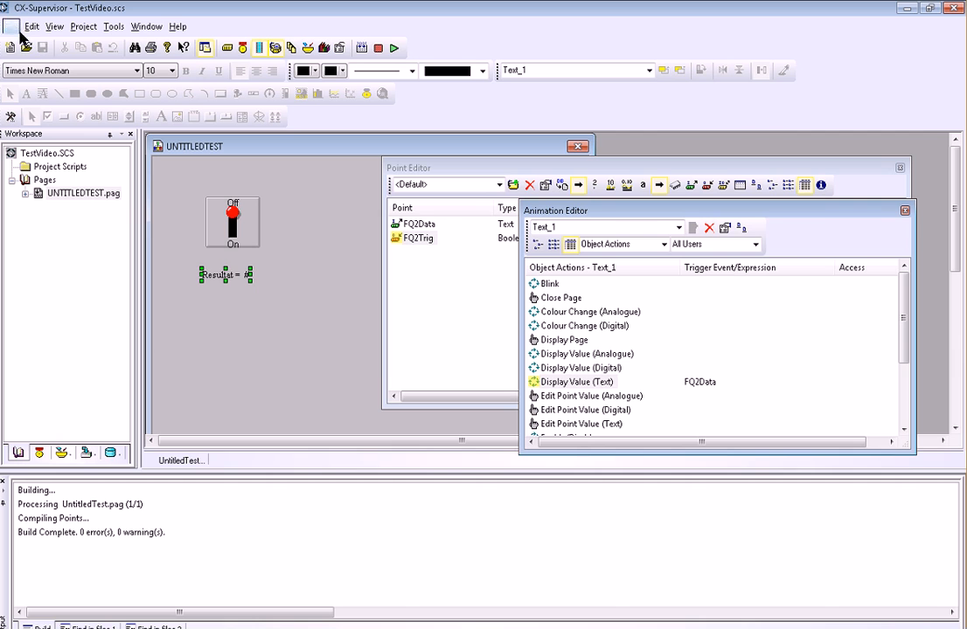
{"action": "left_click", "coordinate": [49, 168]}
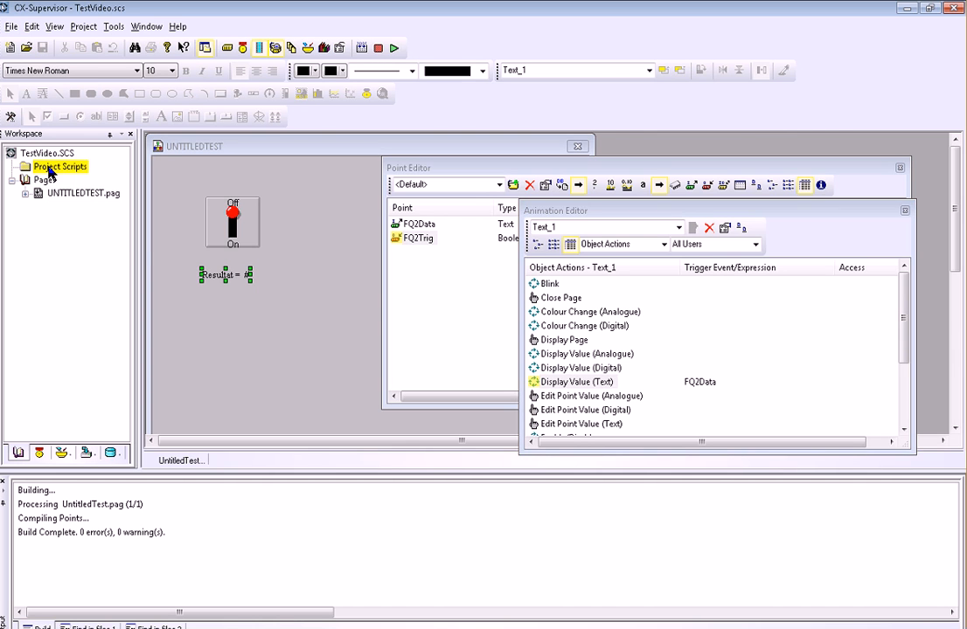
{"action": "right_click", "coordinate": [49, 170]}
{"action": "left_click", "coordinate": [77, 178]}
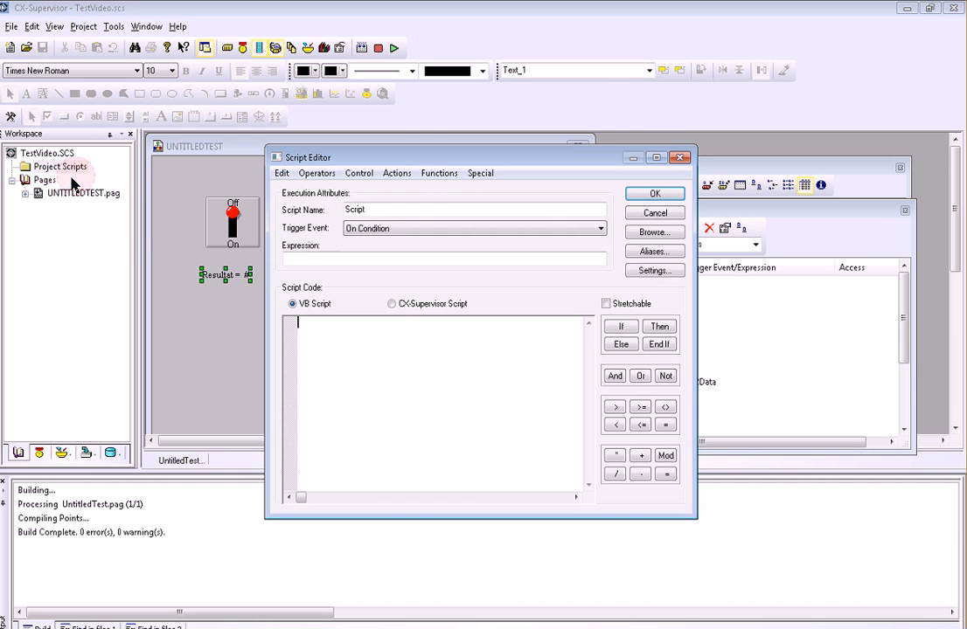
{"action": "left_click", "coordinate": [376, 228]}
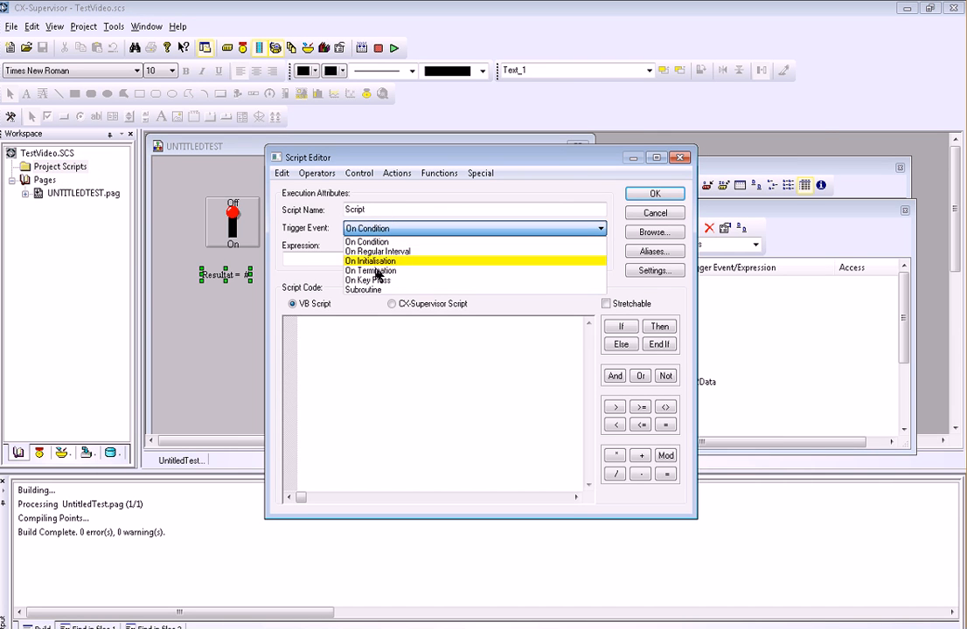
{"action": "left_click", "coordinate": [380, 419]}
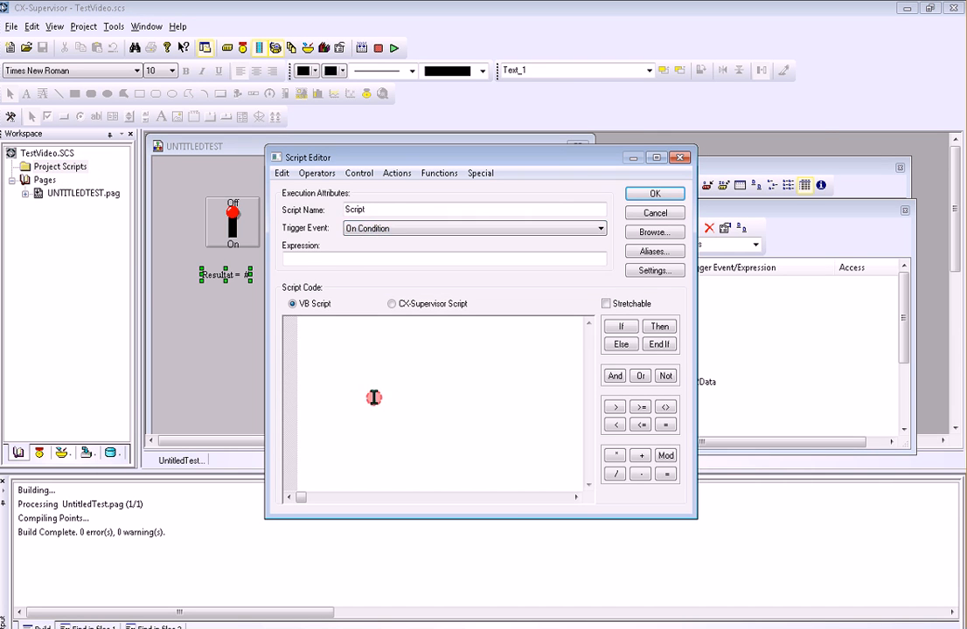
{"action": "left_click", "coordinate": [671, 213]}
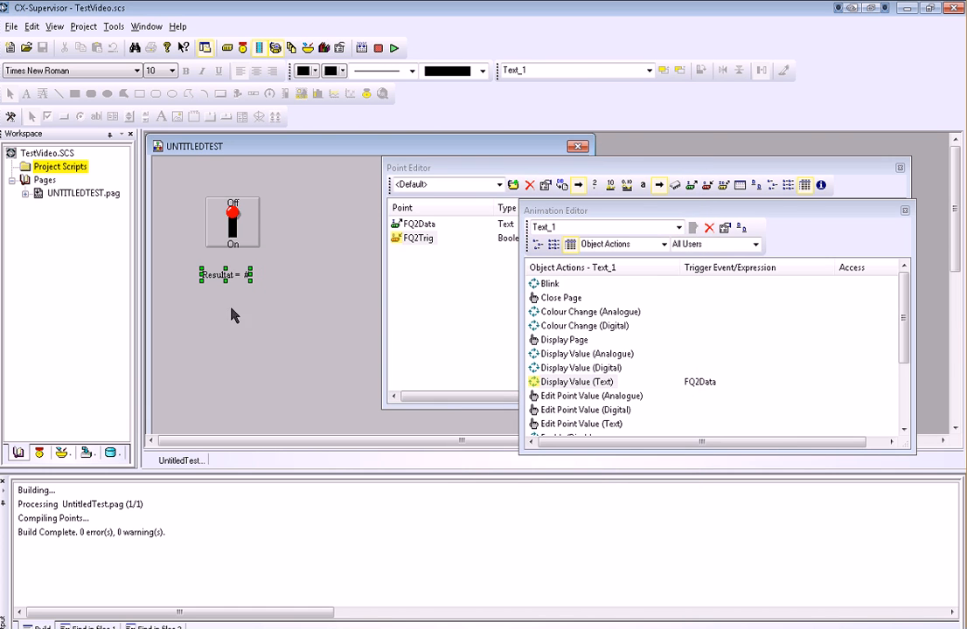
Step: Open the existing project TestFQ2Excel_2.scs from the Documents library
{"action": "left_click", "coordinate": [11, 27]}
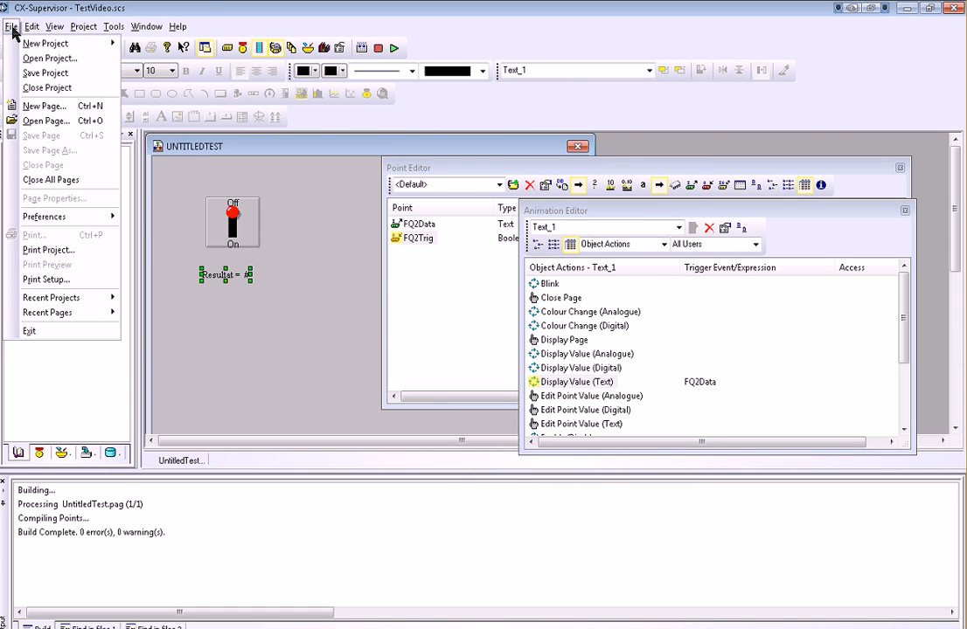
{"action": "left_click", "coordinate": [34, 58]}
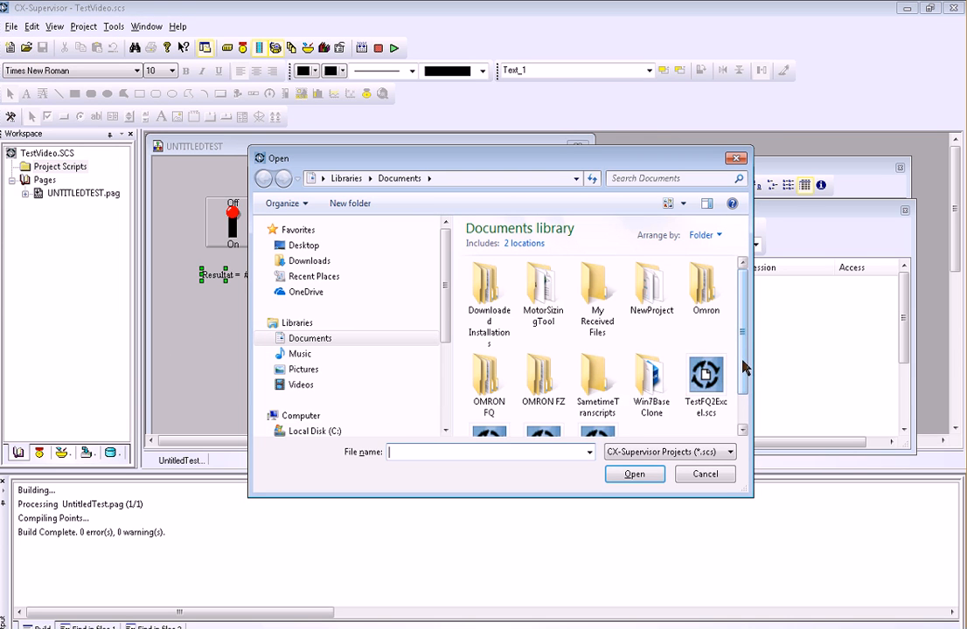
{"action": "left_click_drag", "start_coordinate": [740, 367], "coordinate": [745, 422]}
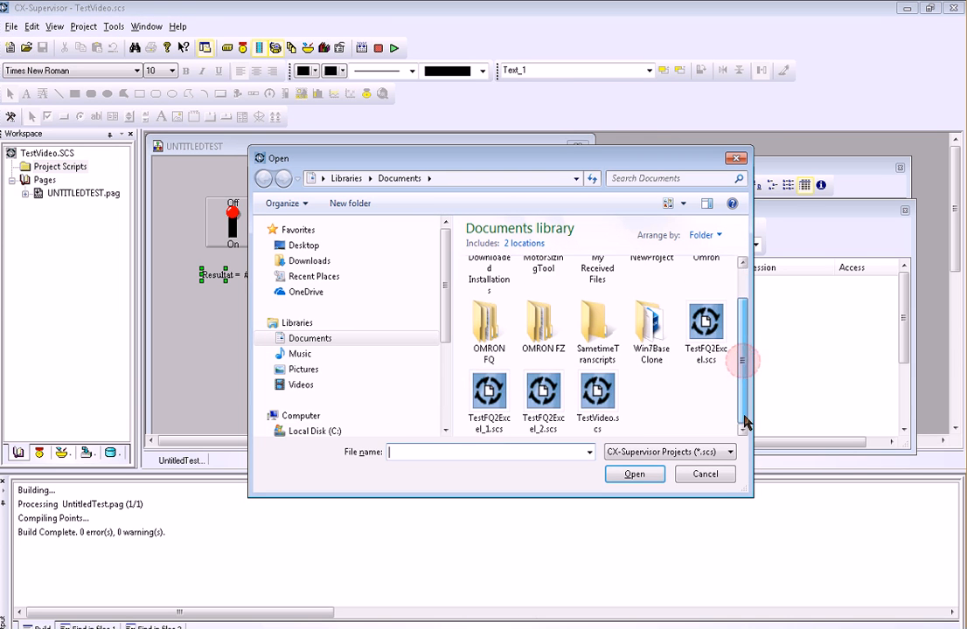
{"action": "double_click", "coordinate": [539, 393]}
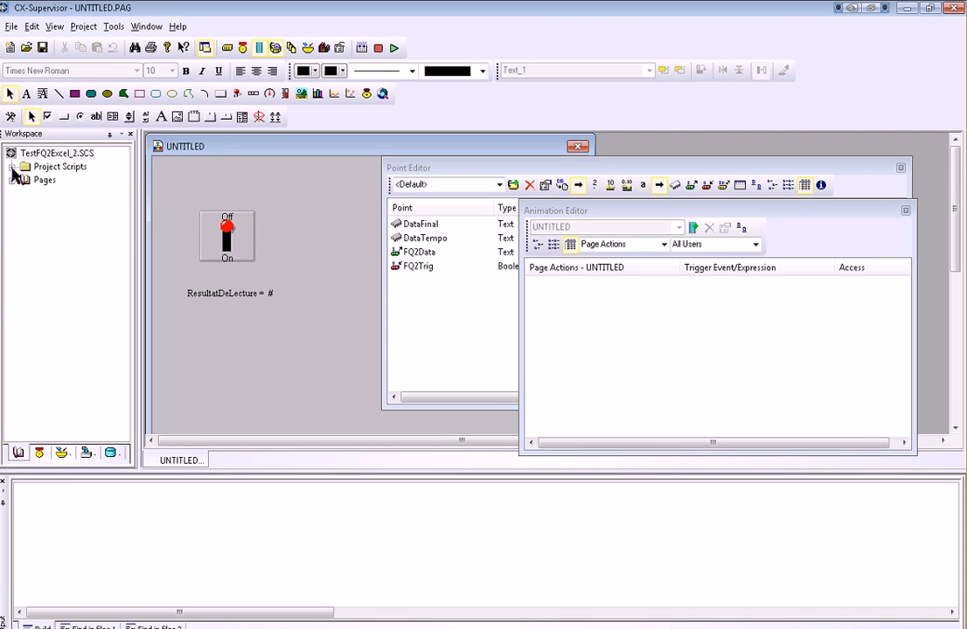
Step: Open the project script named Script and examine its DataTempo assignments using Mid on FQ2Data and the DataFinal expression
{"action": "left_click", "coordinate": [12, 167]}
{"action": "double_click", "coordinate": [49, 180]}
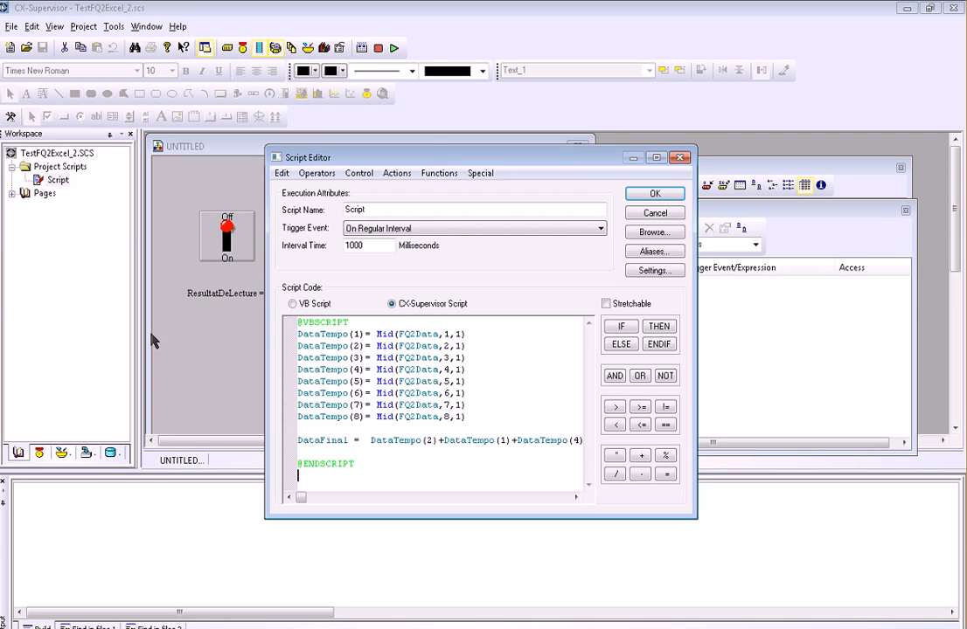
{"action": "double_click", "coordinate": [382, 333]}
{"action": "left_click_drag", "start_coordinate": [382, 334], "coordinate": [400, 346]}
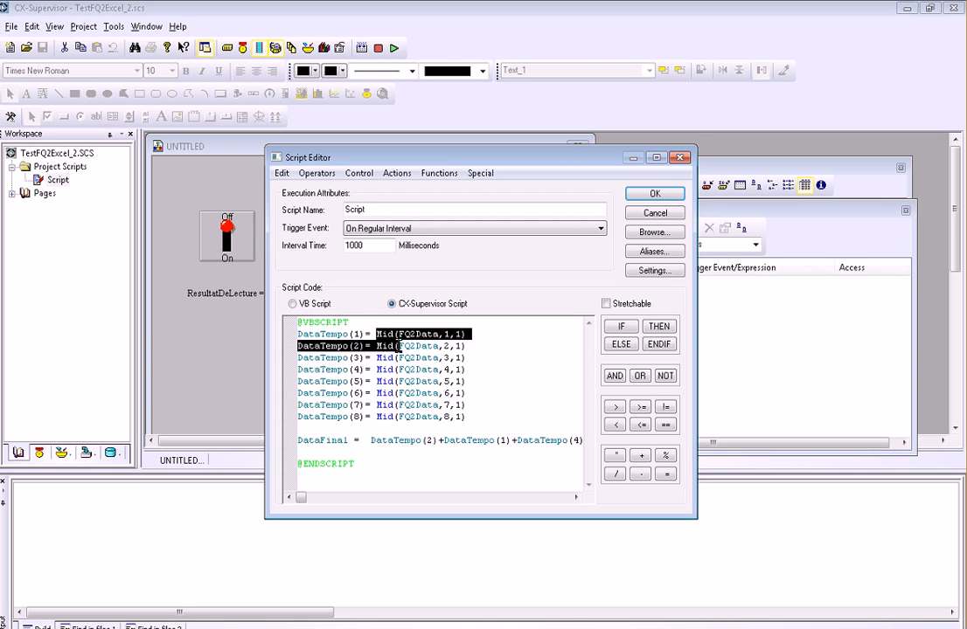
{"action": "left_click", "coordinate": [394, 335]}
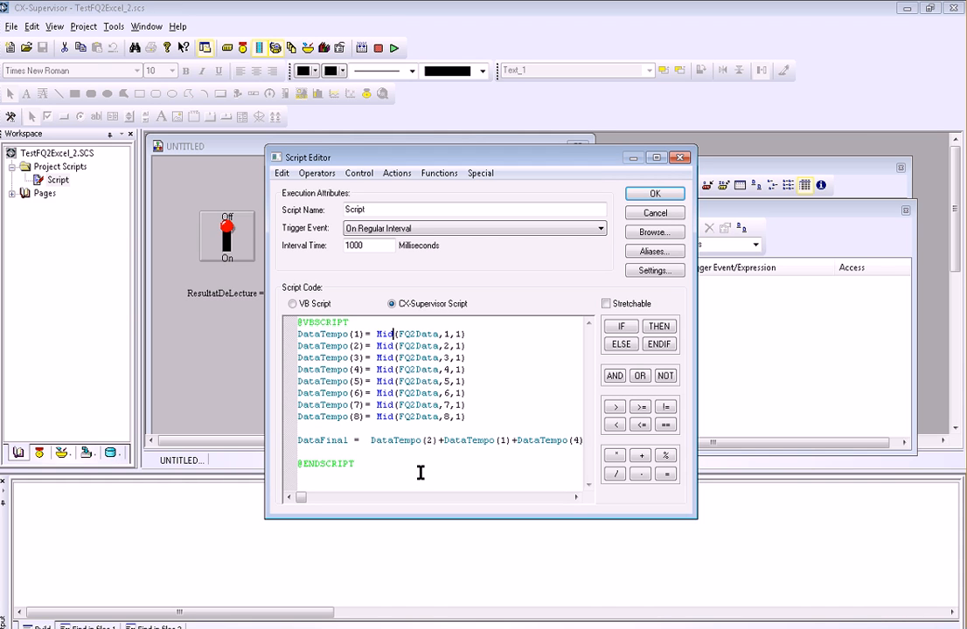
{"action": "left_click", "coordinate": [314, 441]}
{"action": "left_click_drag", "start_coordinate": [349, 441], "coordinate": [295, 440]}
{"action": "left_click_drag", "start_coordinate": [371, 442], "coordinate": [518, 475]}
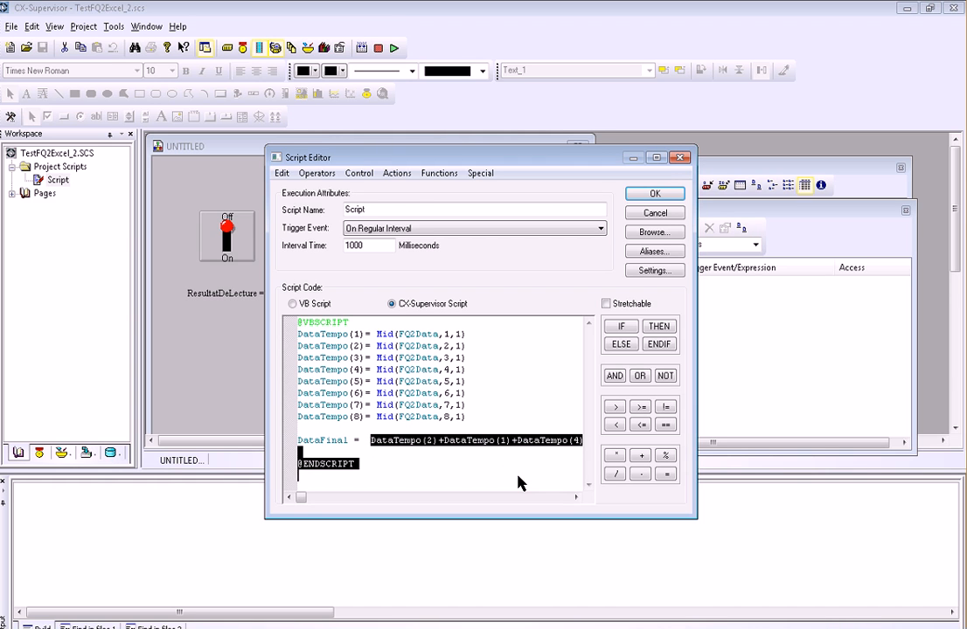
{"action": "left_click", "coordinate": [607, 565]}
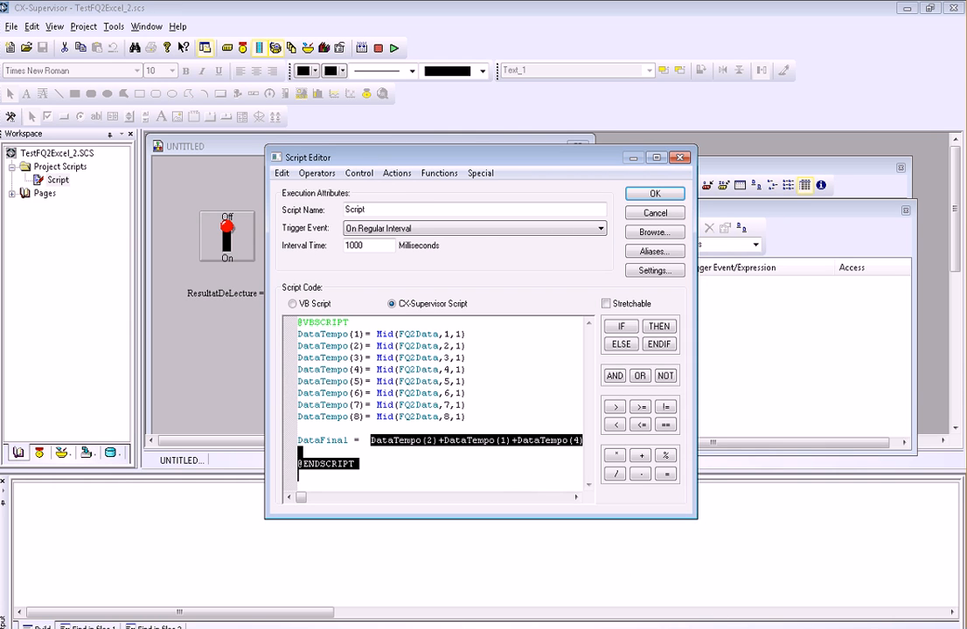